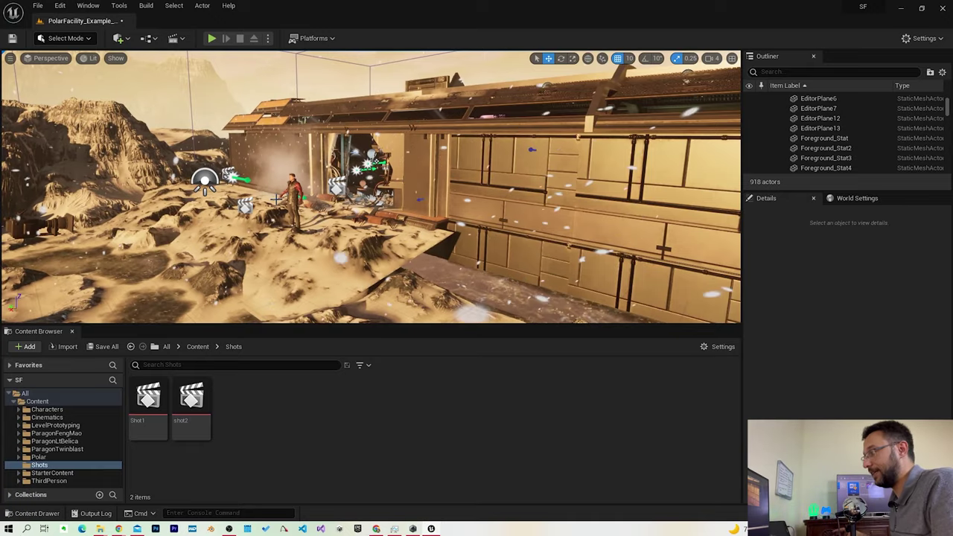
Step: Fly the viewport from the snowy exterior into the facility corridor where Belica stands
right_click_drag(307, 127, 307, 126)
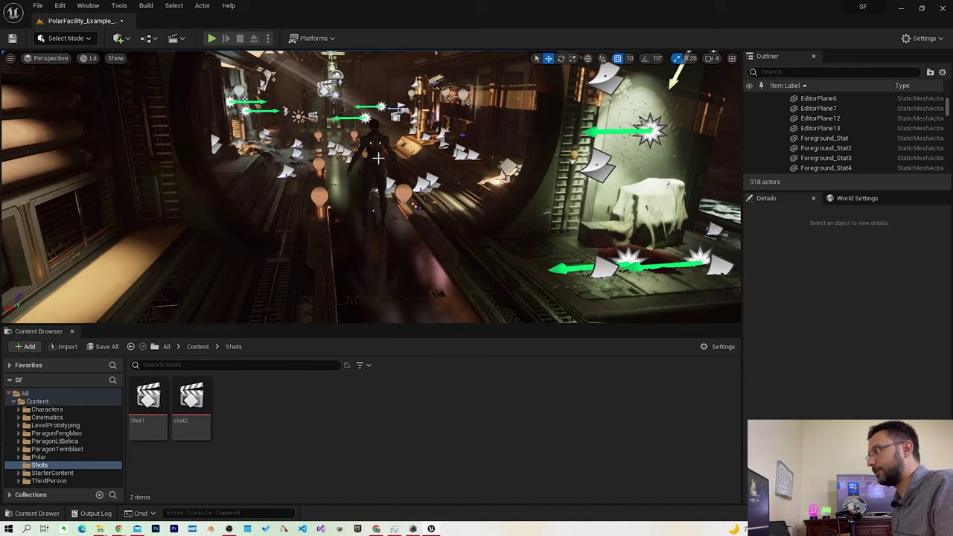
Step: Select Belica and move her down the corridor to about X -1270, Y -1340
left_click(378, 158)
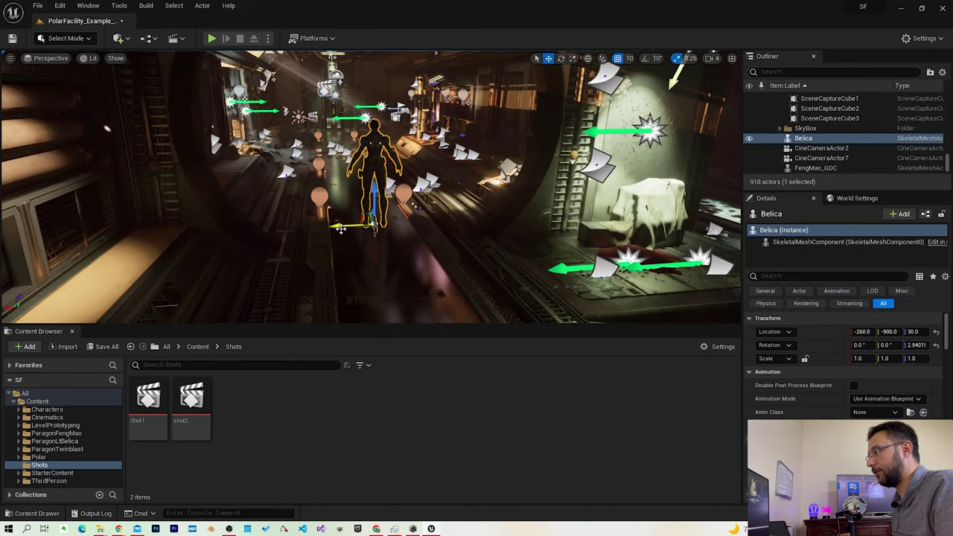
left_click_drag(339, 228, 283, 230)
mouse_move(283, 231)
right_mouse_down()
mouse_move(358, 126)
mouse_move(664, 247)
right_mouse_up()
mouse_move(605, 227)
left_mouse_down()
mouse_move(339, 247)
mouse_move(320, 223)
left_mouse_up()
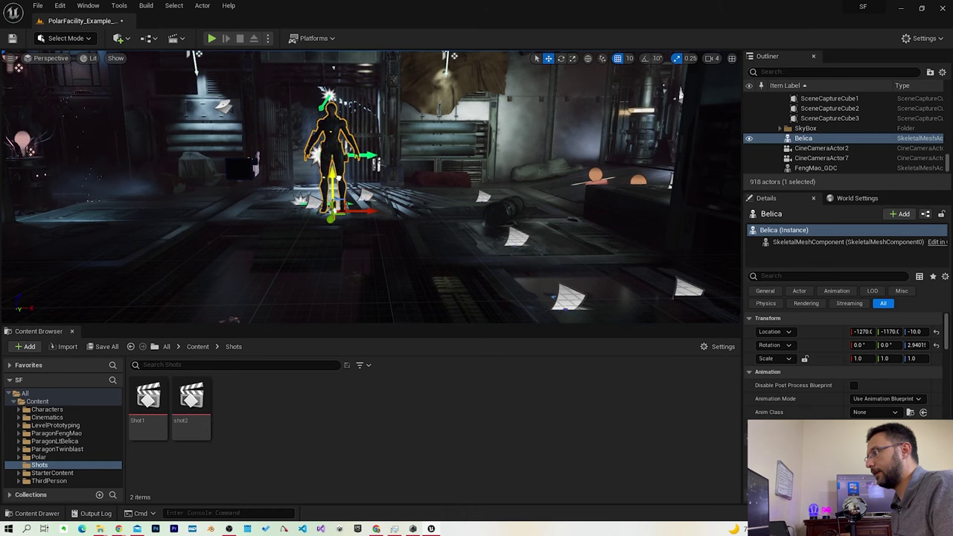
left_click_drag(946, 164, 946, 90)
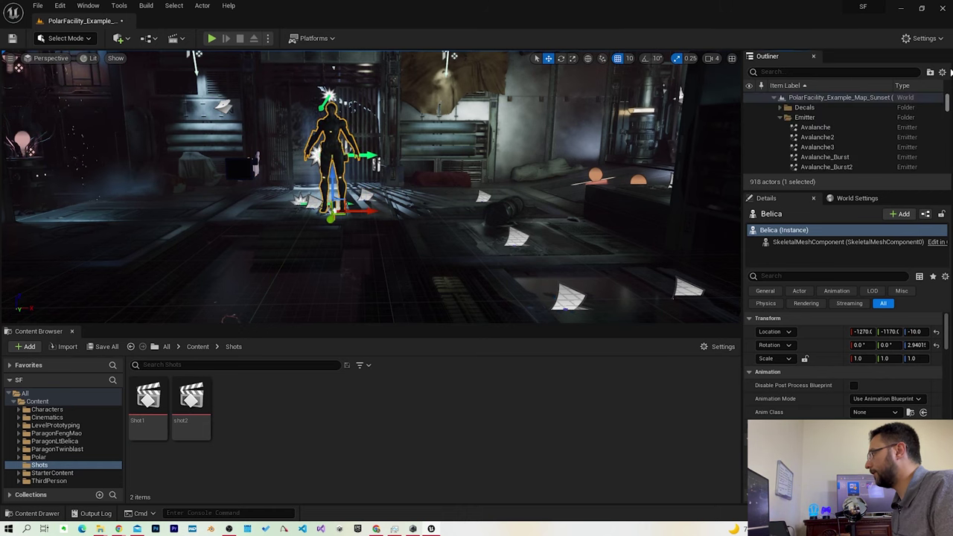
right_click_drag(416, 194, 446, 178)
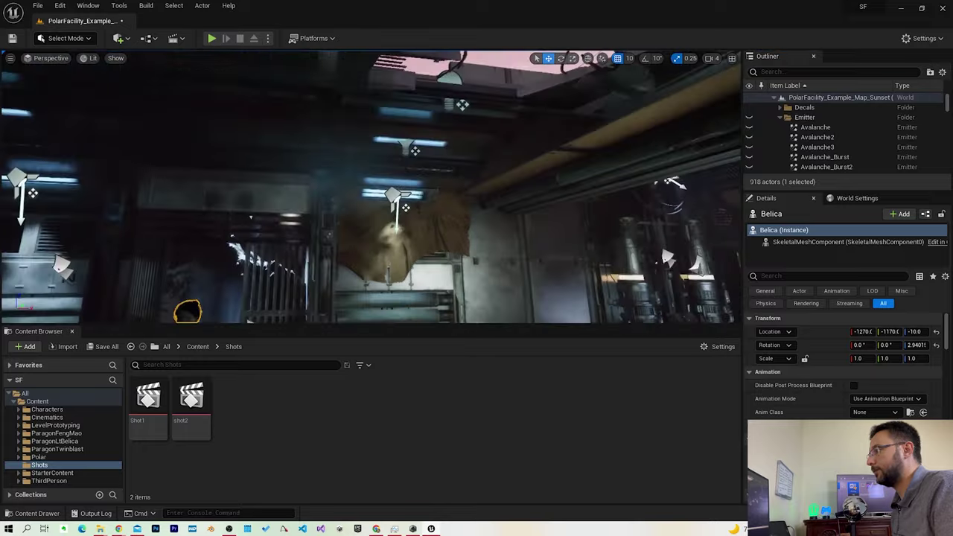
mouse_move(375, 243)
left_mouse_down()
mouse_move(344, 206)
mouse_move(399, 170)
left_mouse_up()
Step: Turn Belica to about -95° around Z and slide her a bit further along the corridor
key("e")
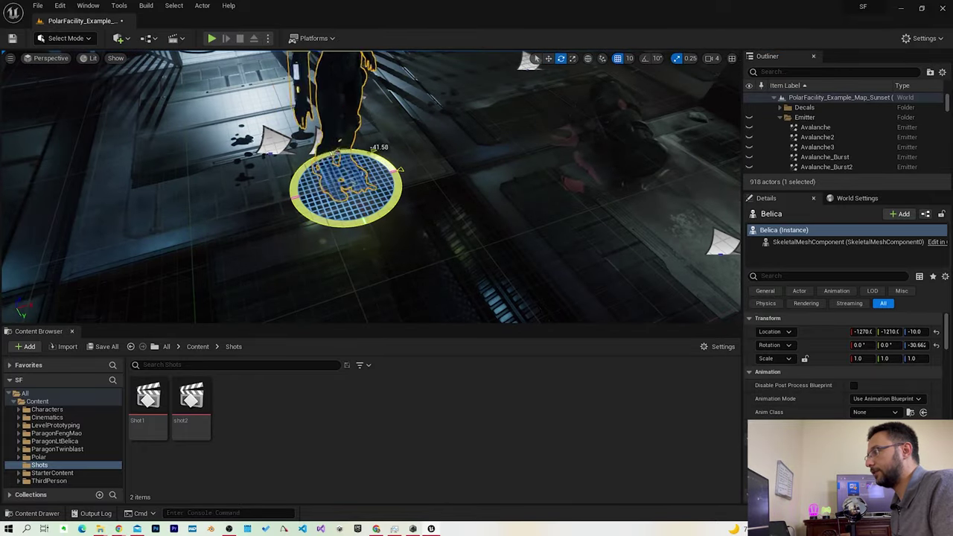
right_click_drag(272, 275, 312, 275)
key("w")
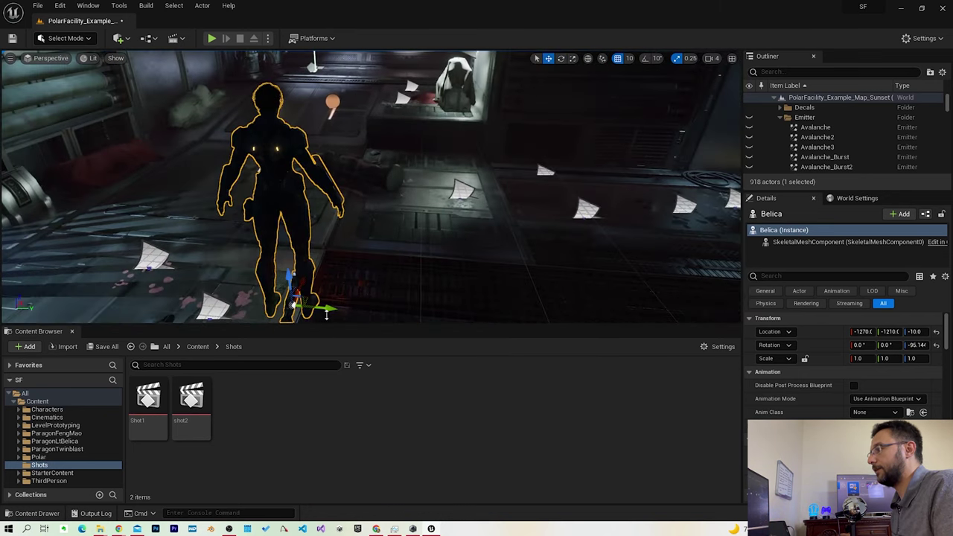
left_click_drag(328, 308, 179, 301)
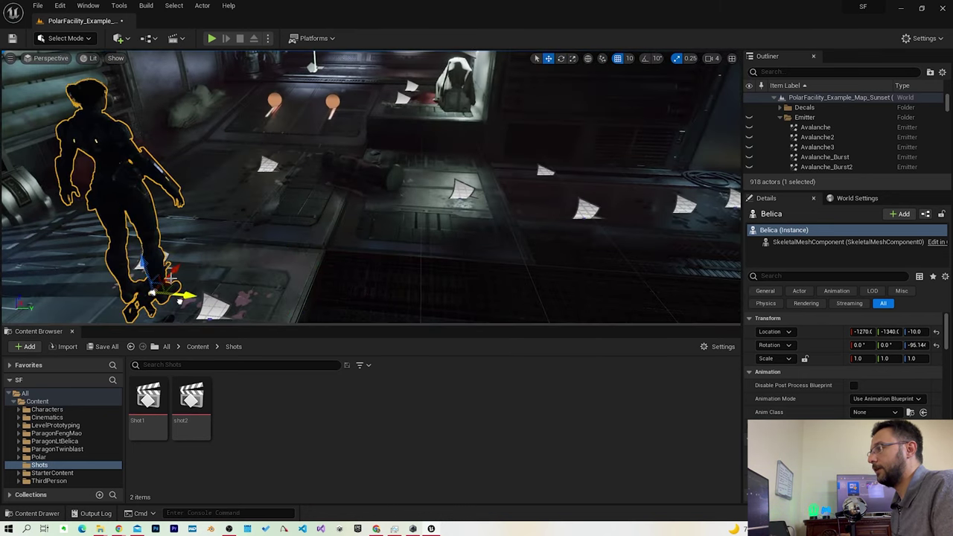
right_click_drag(198, 266, 223, 260)
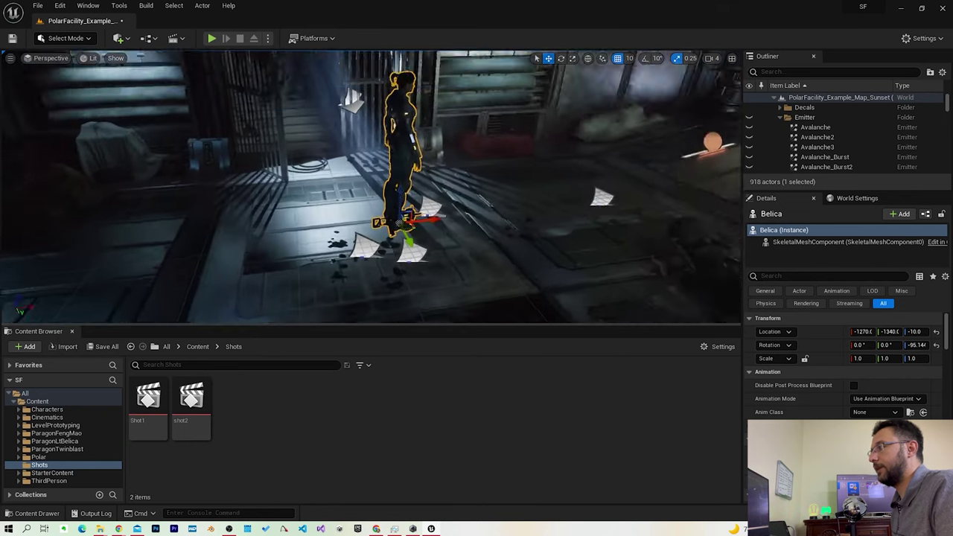
left_click(123, 38)
Step: Add a Cine Camera Actor and place it at -1610, -1350, 140 behind Belica
mouse_move(148, 154)
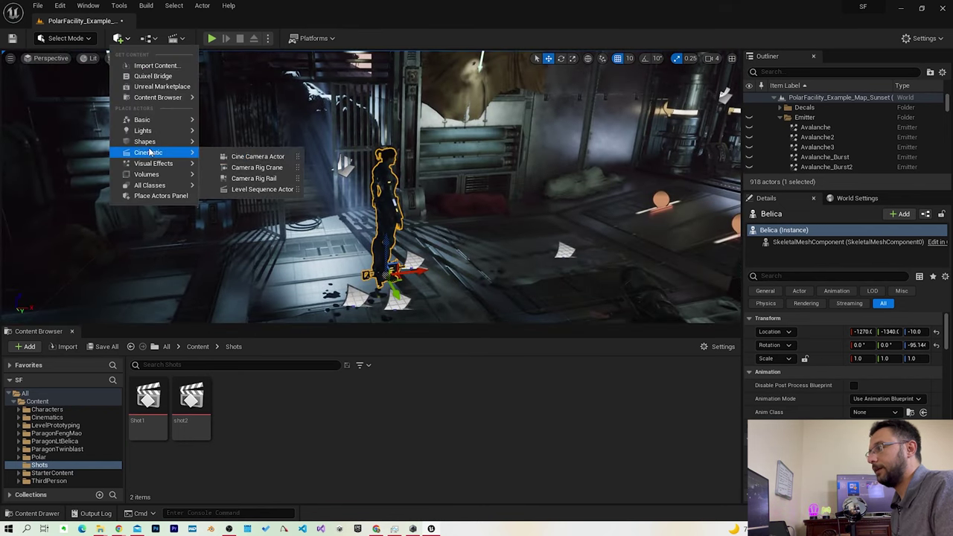
left_click(250, 156)
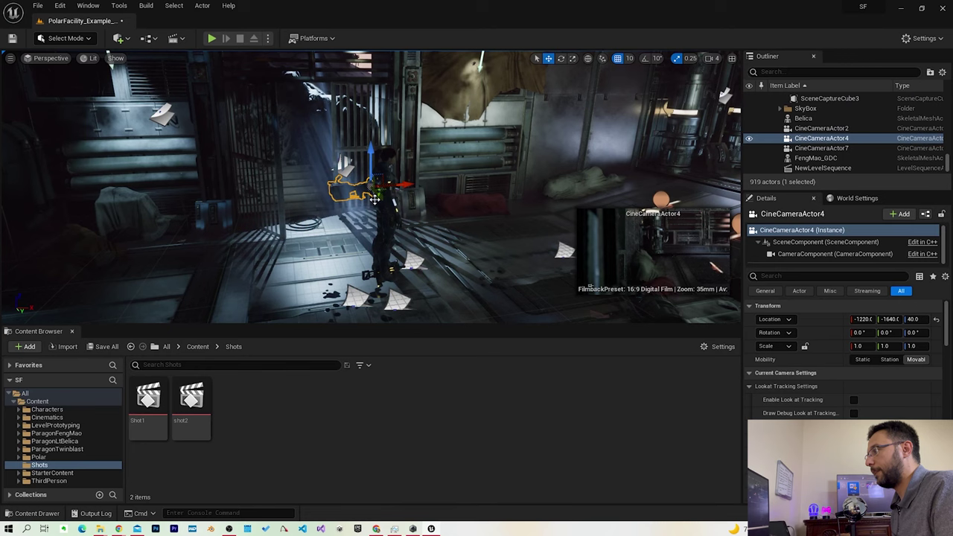
mouse_move(380, 195)
left_mouse_down()
mouse_move(422, 240)
mouse_move(175, 274)
left_mouse_up()
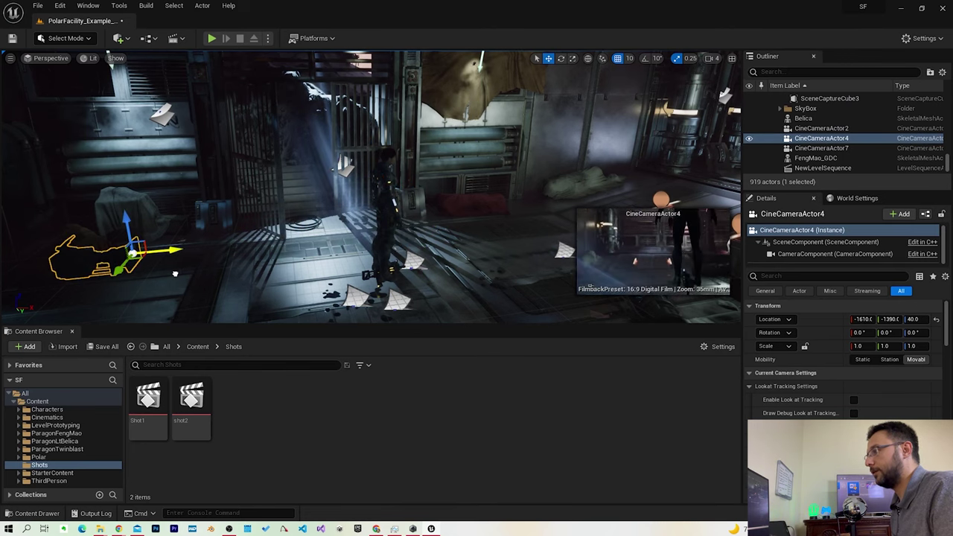
left_click_drag(126, 218, 125, 136)
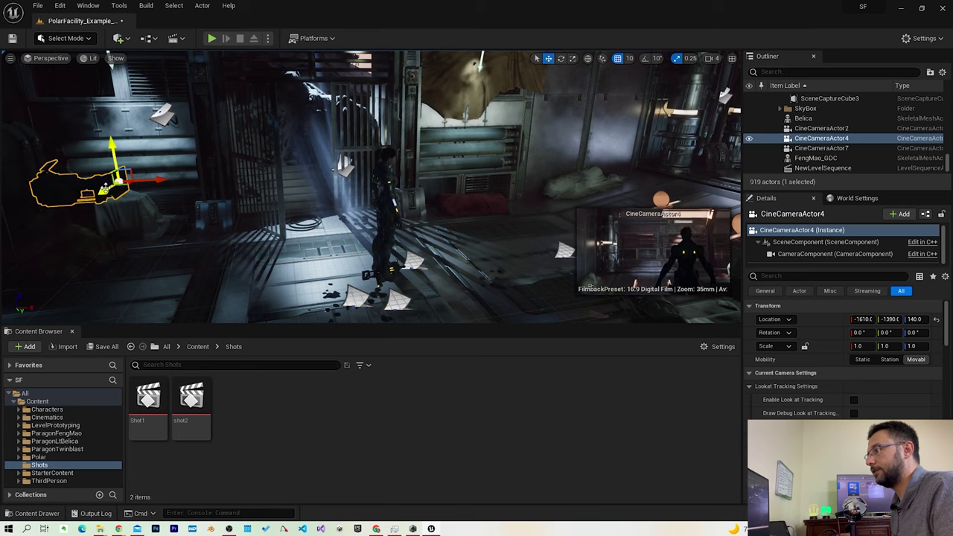
left_click_drag(106, 188, 89, 201)
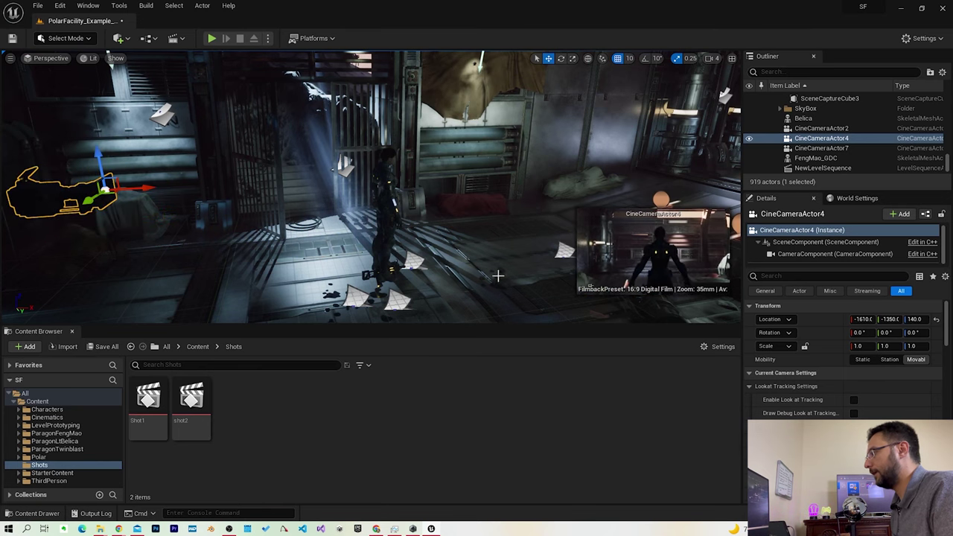
right_click_drag(294, 213, 223, 216)
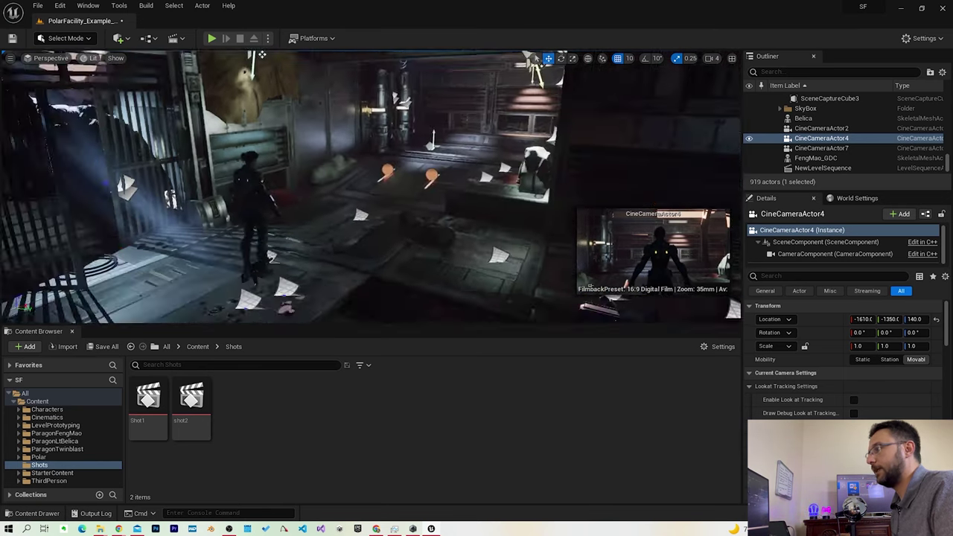
left_click(123, 43)
mouse_move(147, 153)
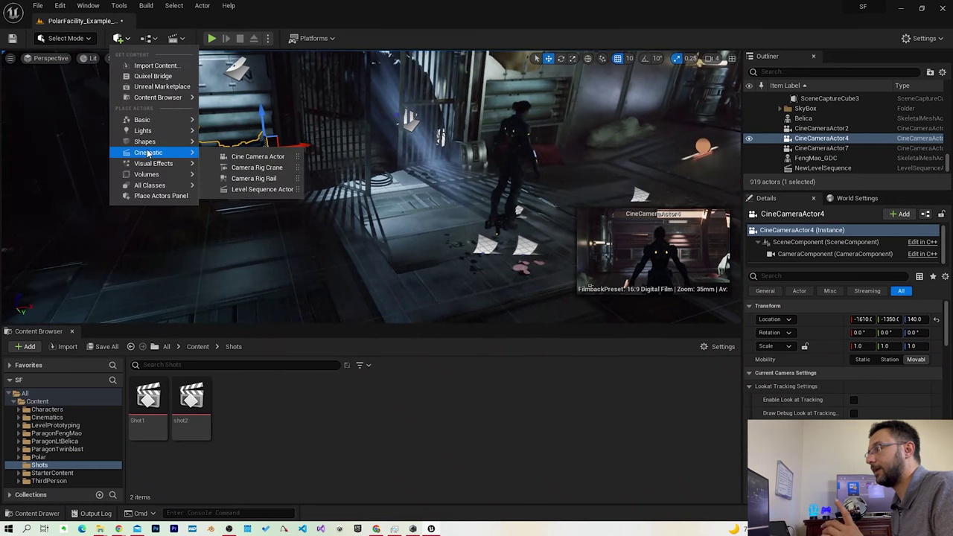
Step: Place a Camera Rig Rail on the corridor floor and set CineCameraActor4 to look-at track Belica
left_click(265, 180)
mouse_move(385, 201)
left_mouse_down()
mouse_move(470, 252)
mouse_move(173, 249)
mouse_move(187, 157)
left_mouse_up()
left_click(821, 148)
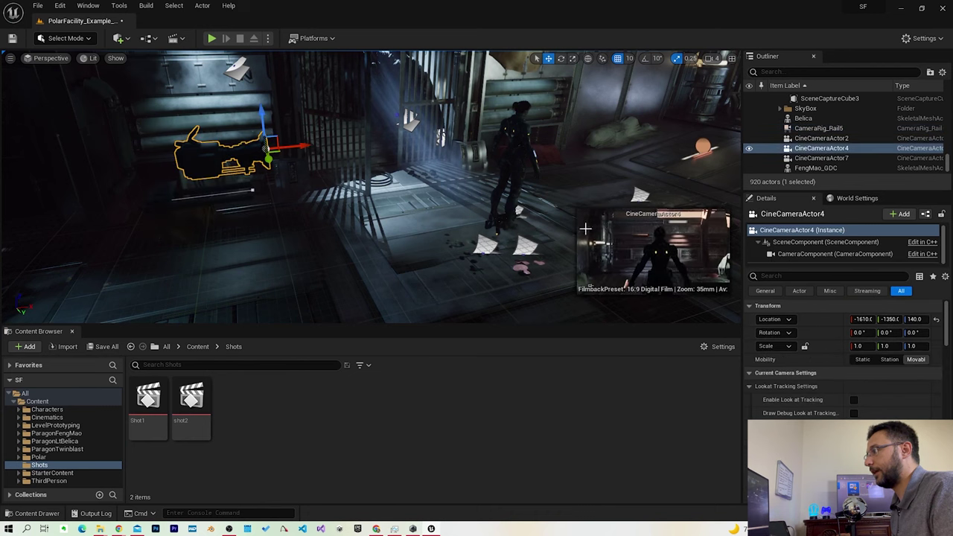
left_click(853, 400)
left_click(890, 428)
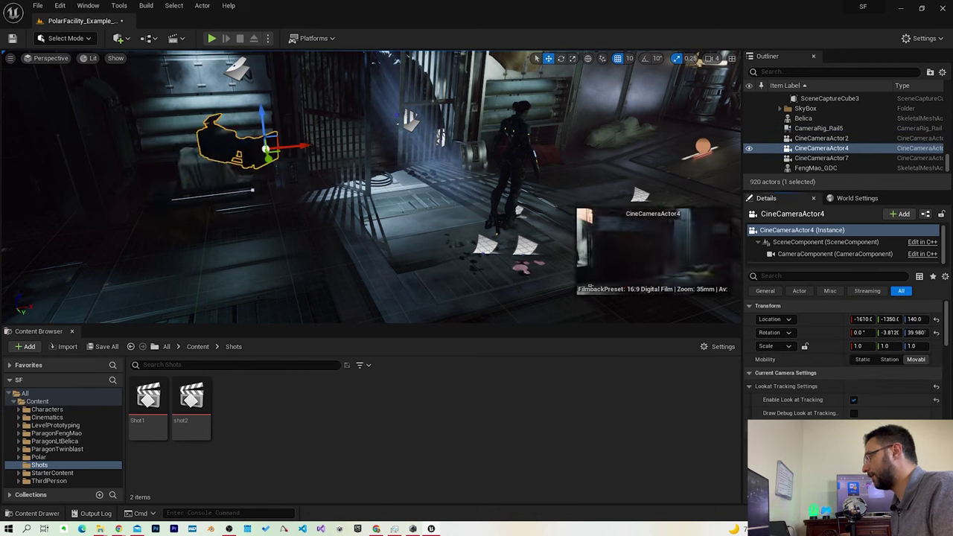
left_click(521, 126)
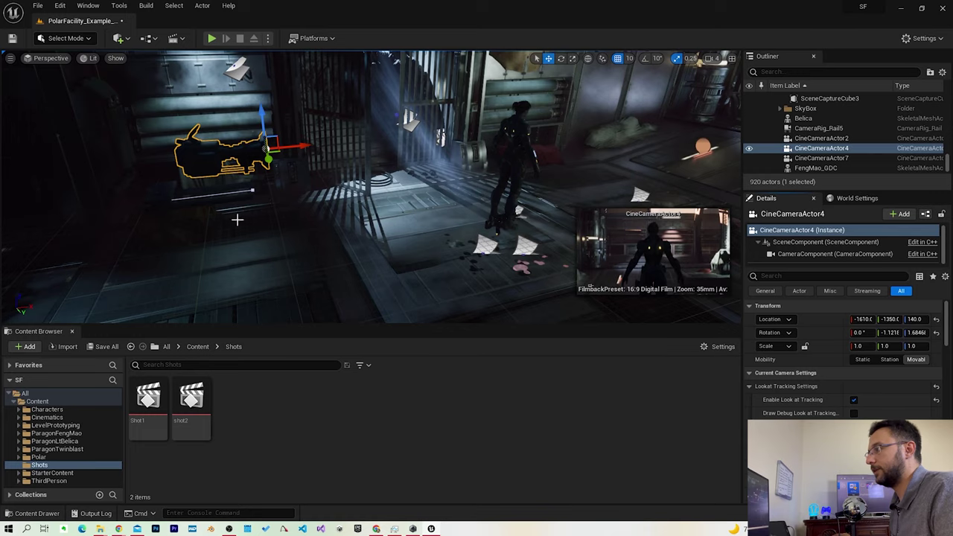
Step: Move CameraRig_Rail5 to -1670, -1360, 110 in the corridor
right_click_drag(238, 217, 253, 223)
right_click_drag(137, 234, 141, 268)
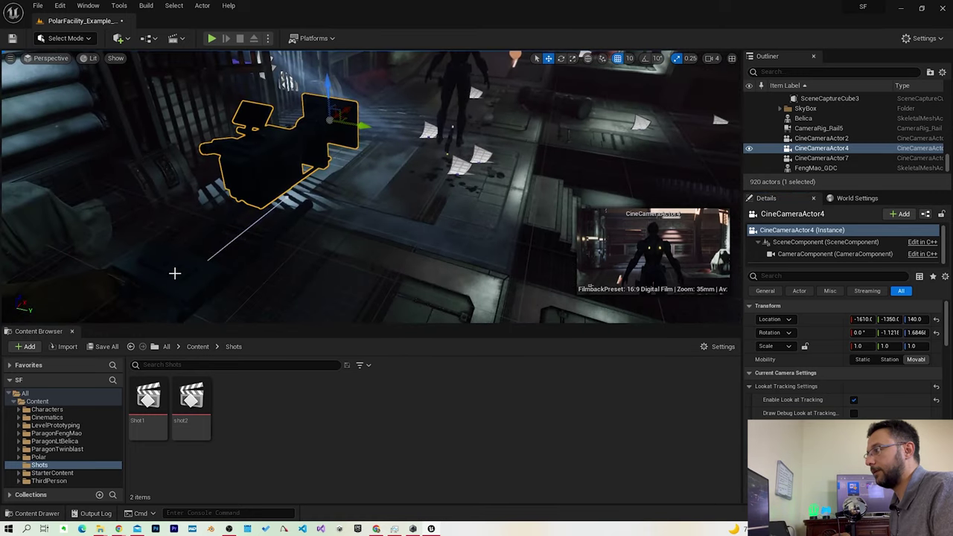
left_click(193, 279)
mouse_move(212, 256)
left_mouse_down()
mouse_move(286, 208)
mouse_move(246, 187)
left_mouse_up()
right_click_drag(250, 178, 345, 298)
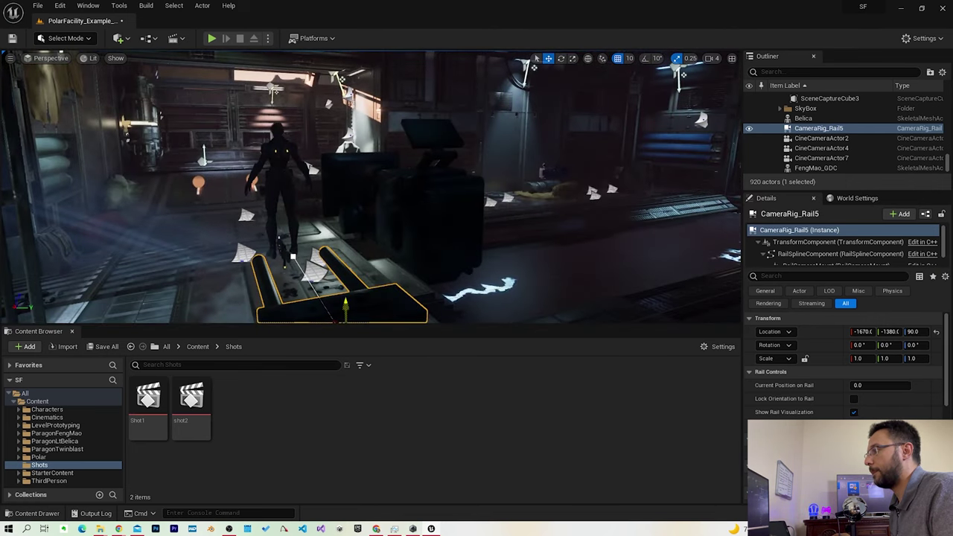
left_click_drag(344, 298, 344, 252)
left_click_drag(367, 286, 417, 280)
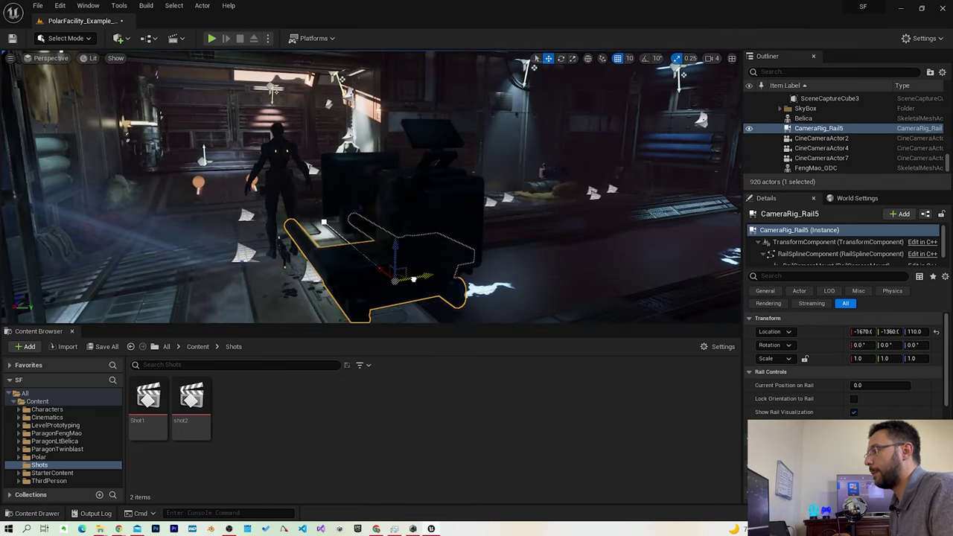
Step: Attach CineCameraActor4 to CameraRig_Rail5 so the camera rides the rail
left_click(444, 233)
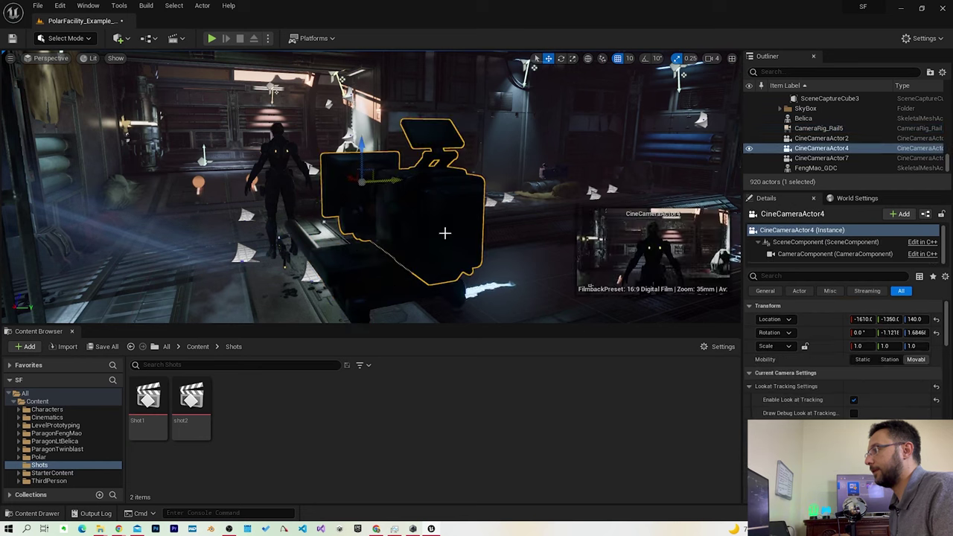
right_click(419, 186)
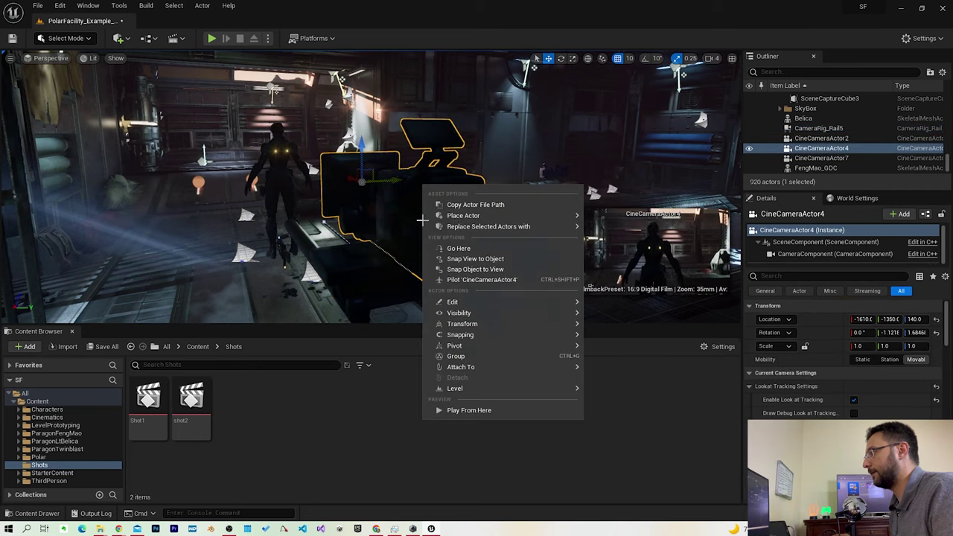
mouse_move(477, 370)
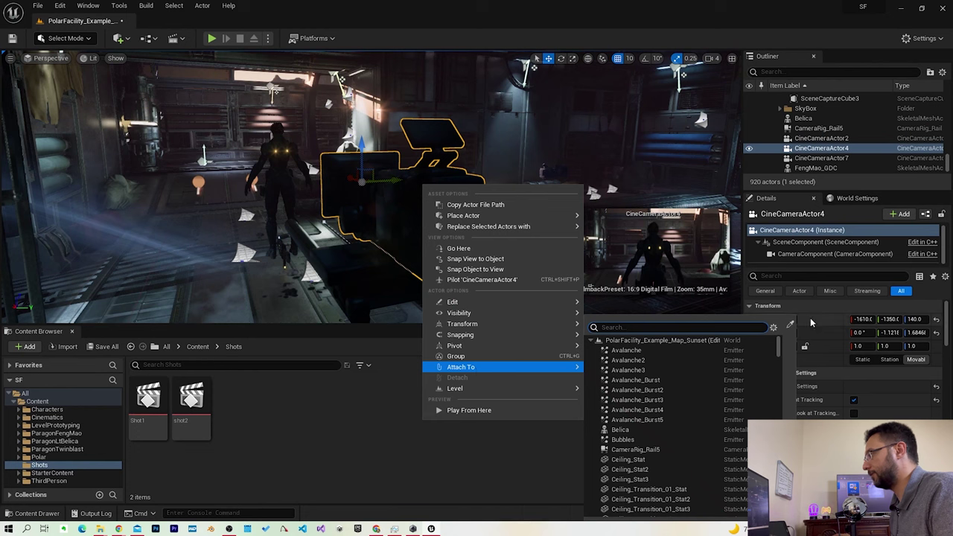
left_click(791, 326)
left_click(345, 277)
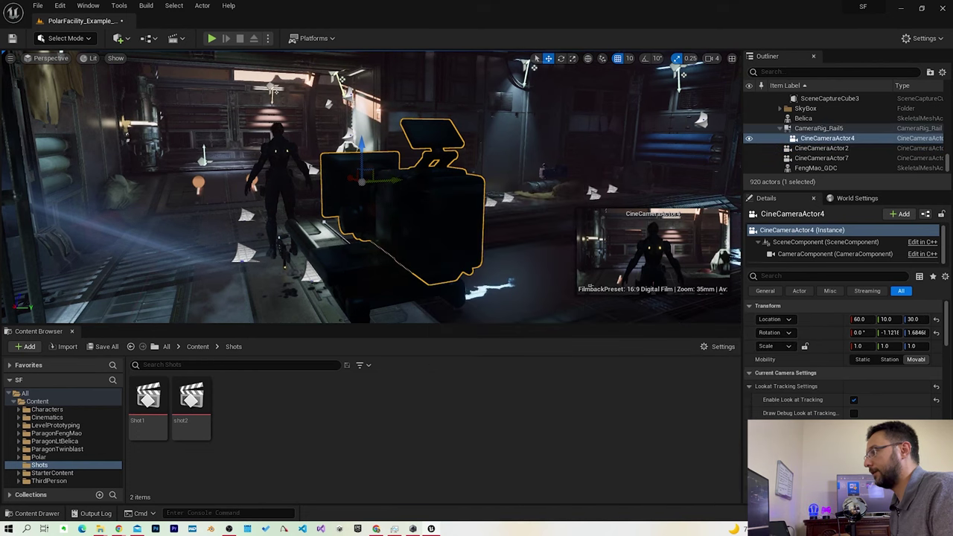
double_click(818, 128)
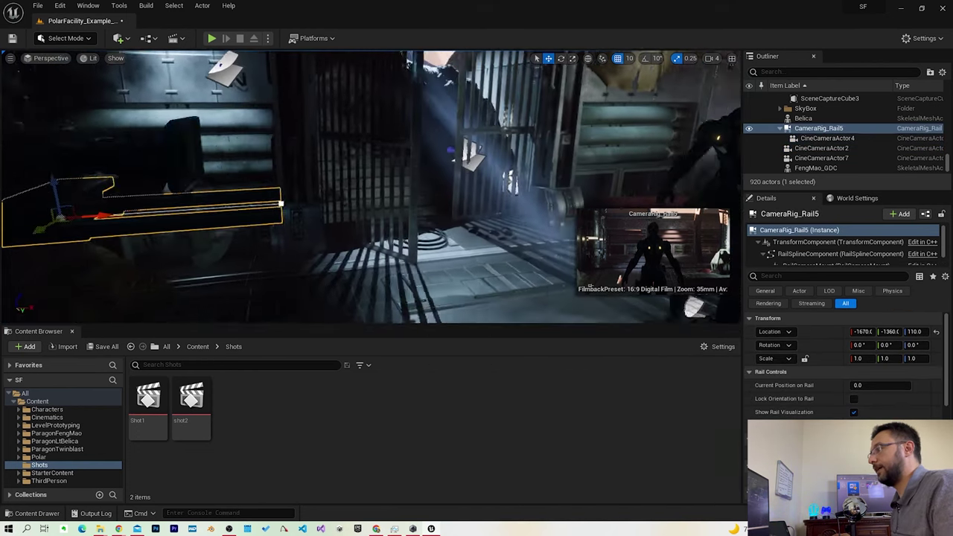
Step: Drag the rail's end spline point down the corridor so the rail curves past Belica
left_click(241, 191)
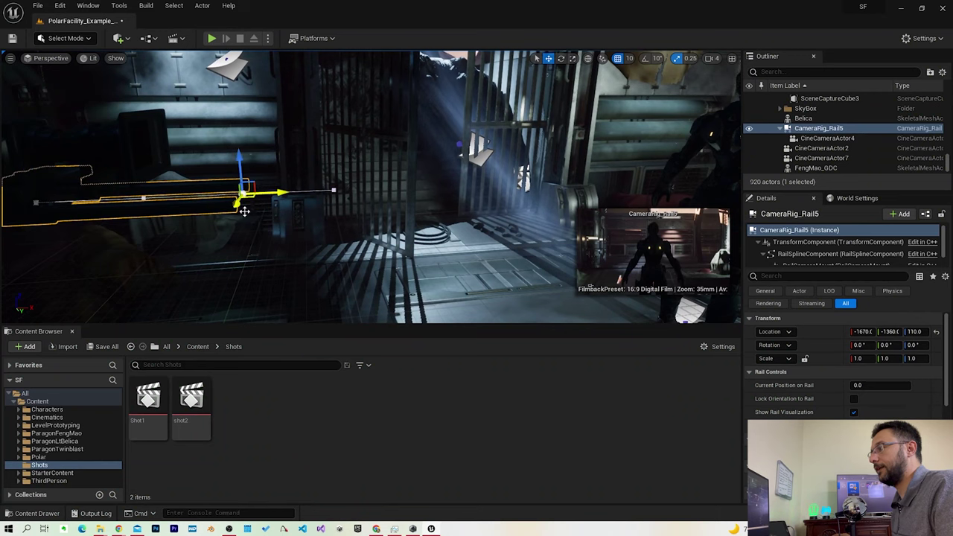
right_click_drag(283, 233, 282, 233)
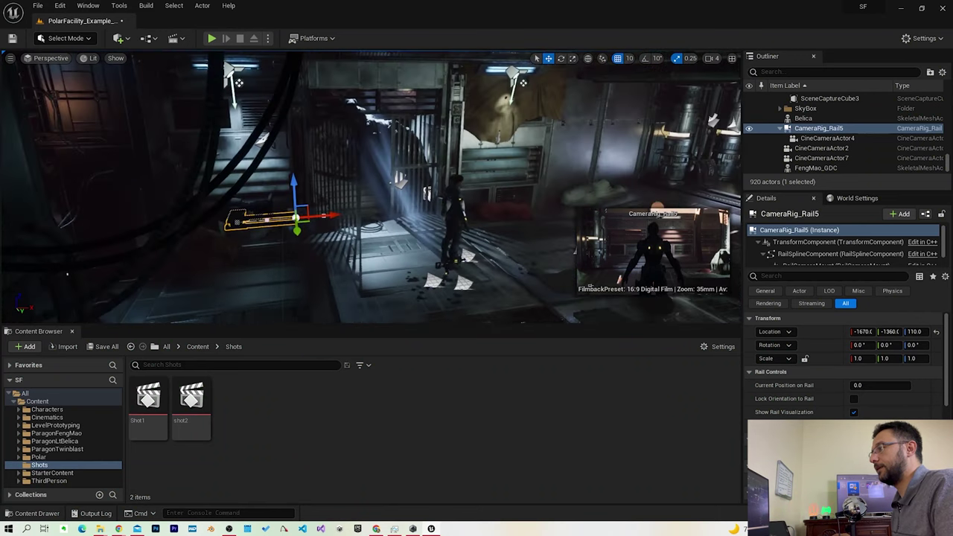
left_click_drag(274, 220, 700, 172, "alt")
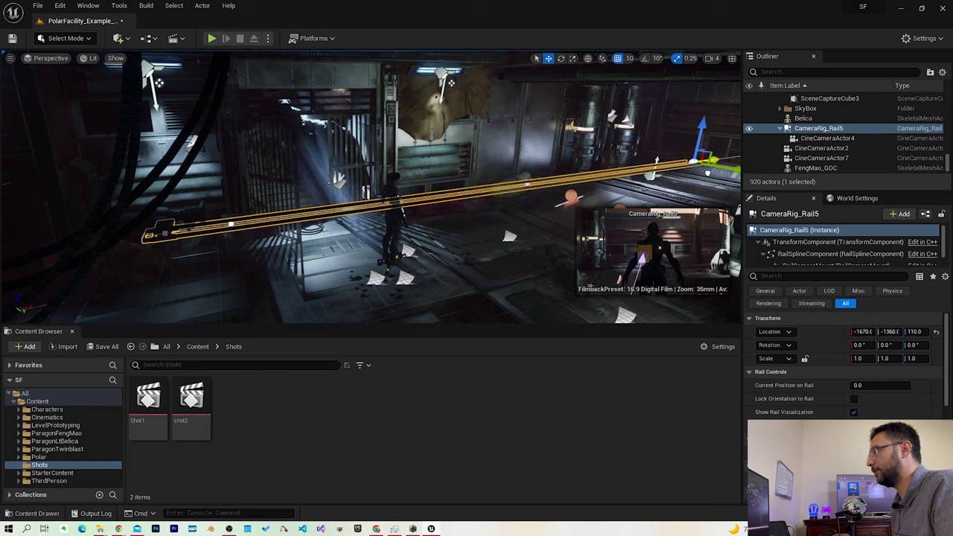
left_click_drag(696, 160, 624, 151)
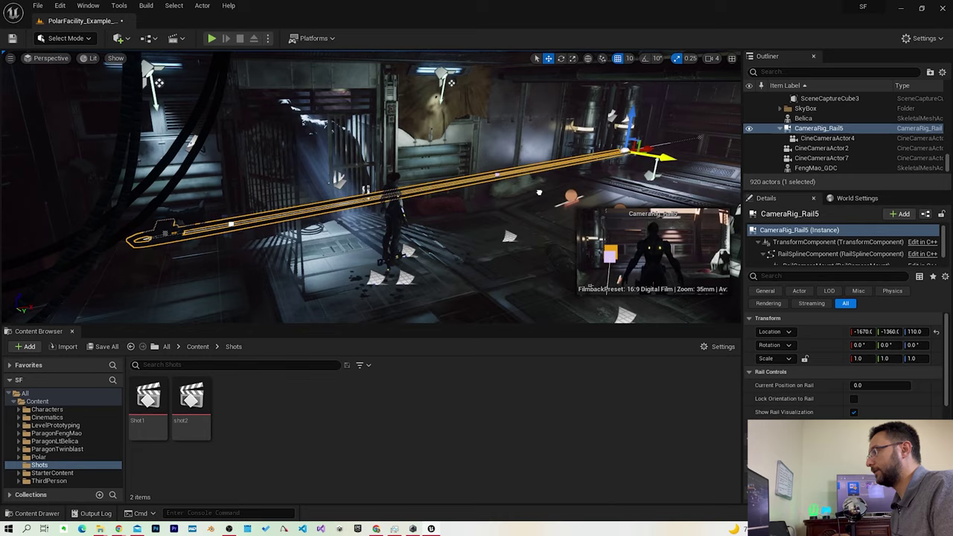
right_click_drag(539, 193, 412, 154)
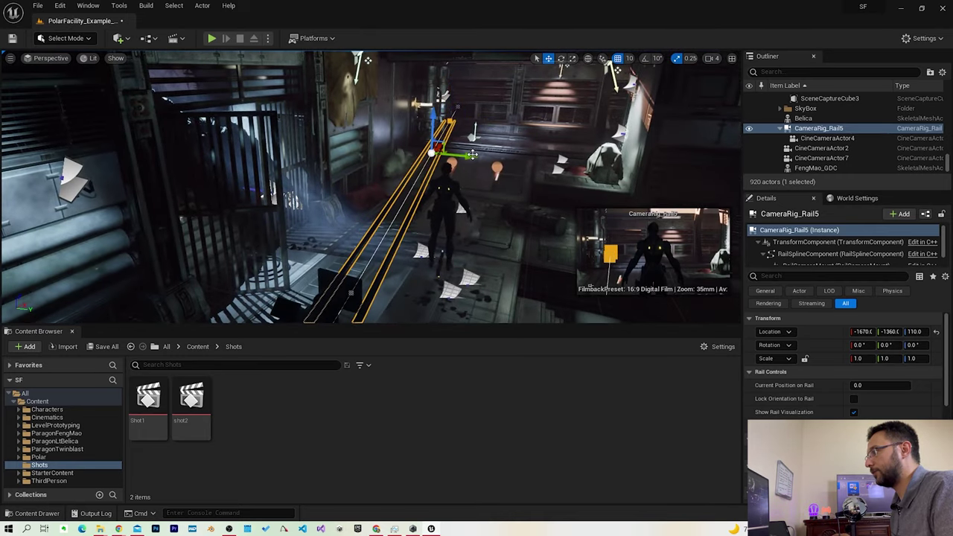
left_click_drag(467, 155, 414, 153)
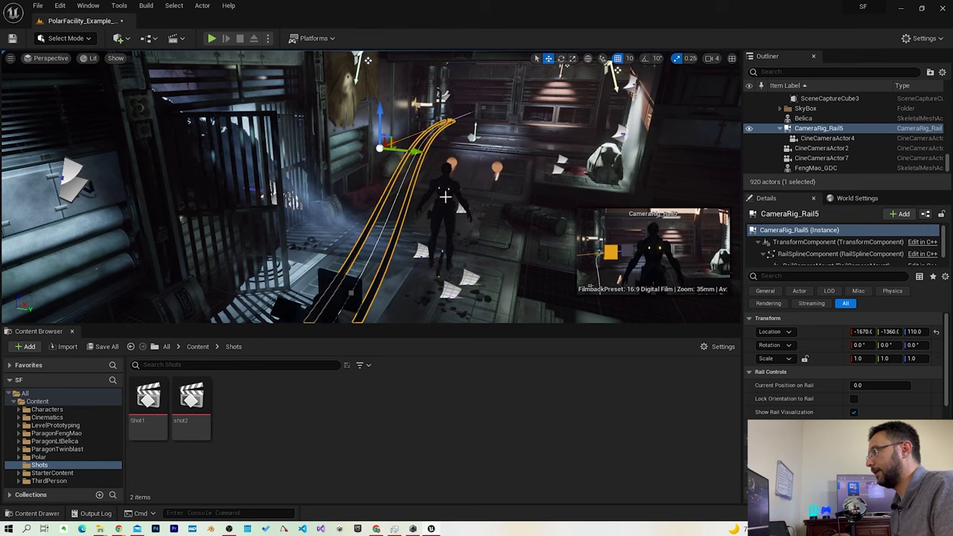
left_click(444, 196)
right_click_drag(445, 196, 311, 214)
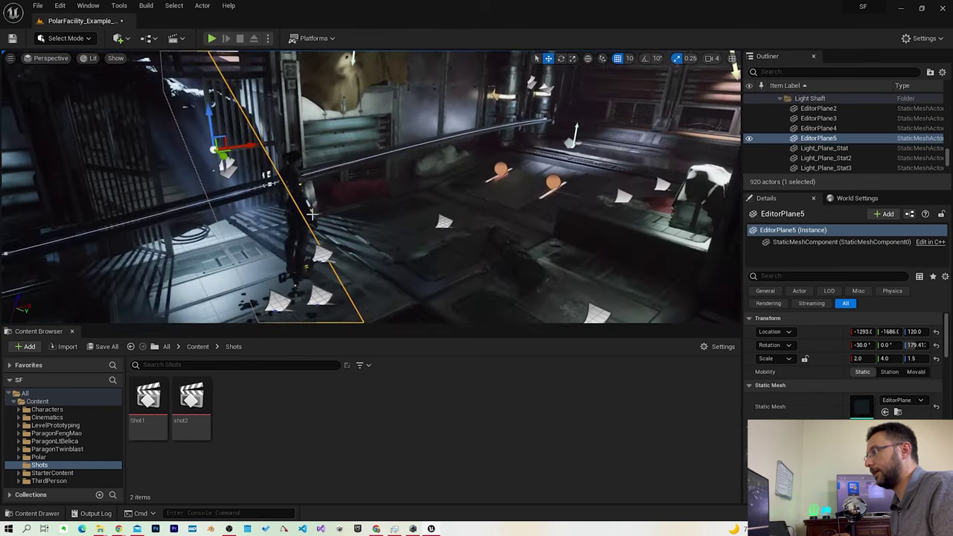
left_click(300, 195)
Step: Add a new Level Sequence named shot3 to the level
left_click(126, 40)
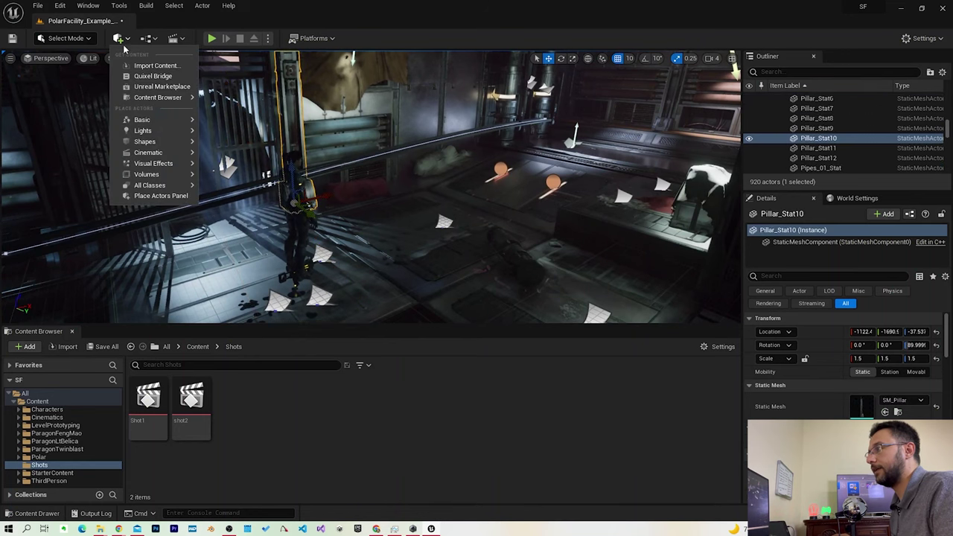
left_click(176, 38)
left_click(232, 66)
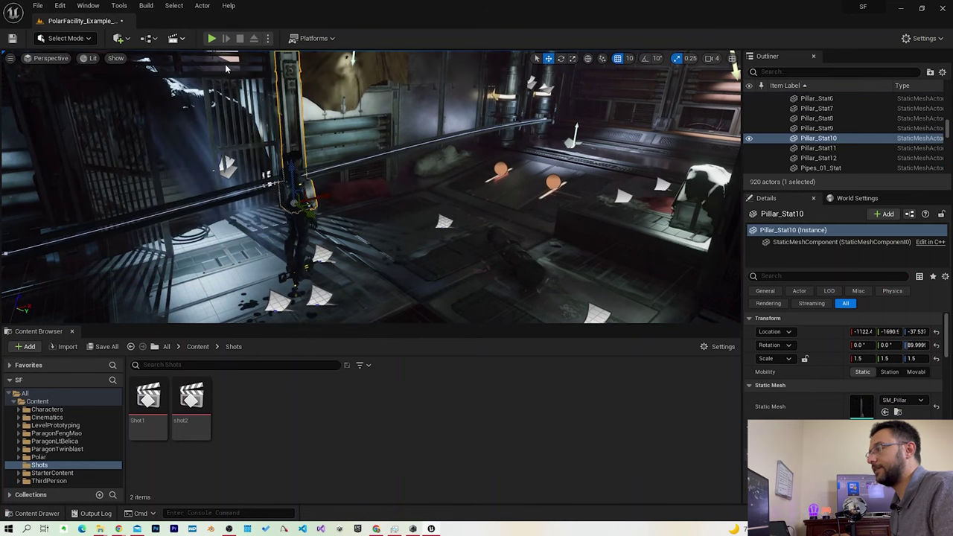
left_click(406, 160)
key("BackSpace")
type("3")
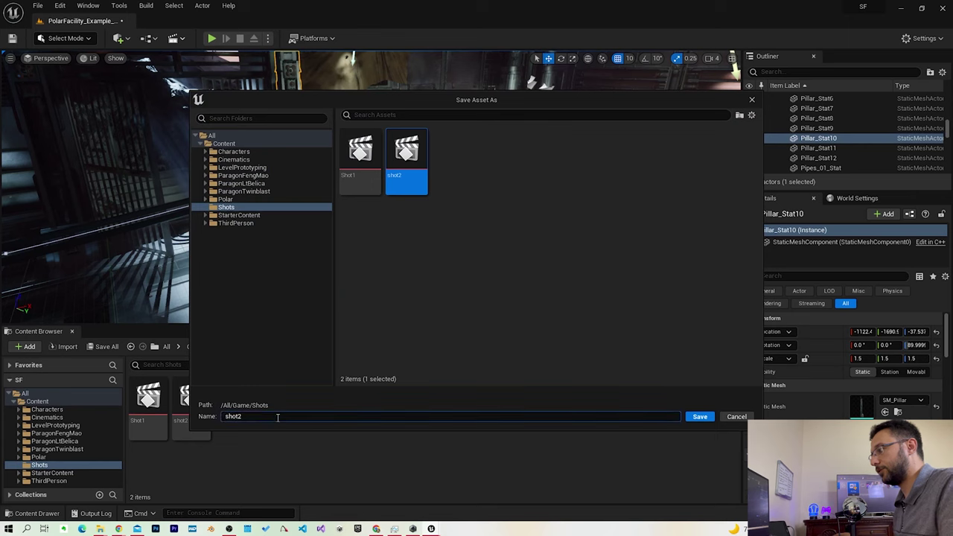
key("Return")
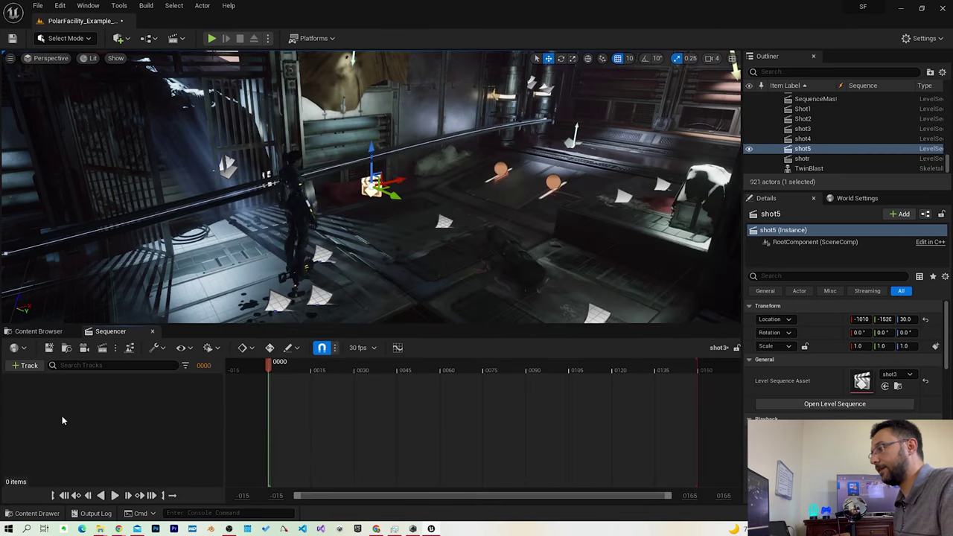
Step: Add Belica from the Outliner into the shot3 sequence
left_click(295, 218)
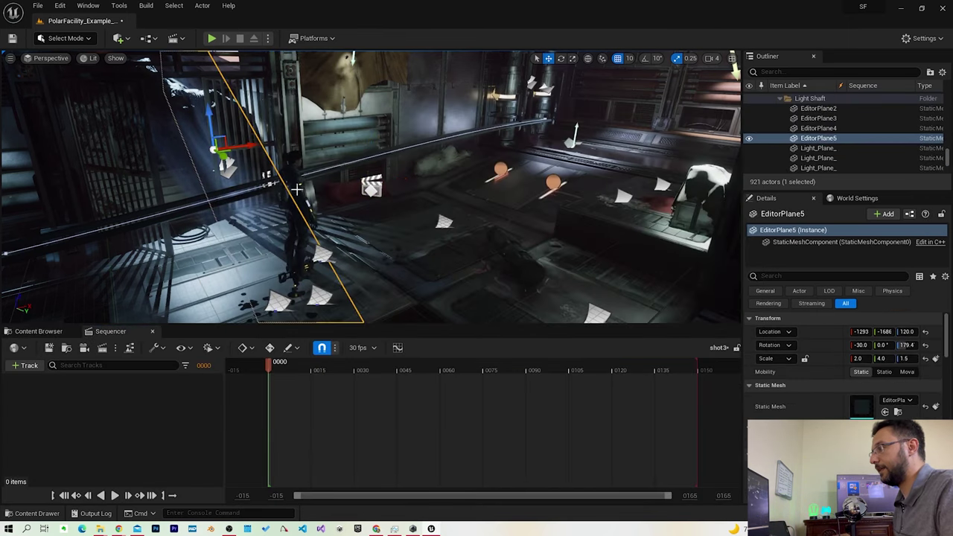
left_click(297, 189)
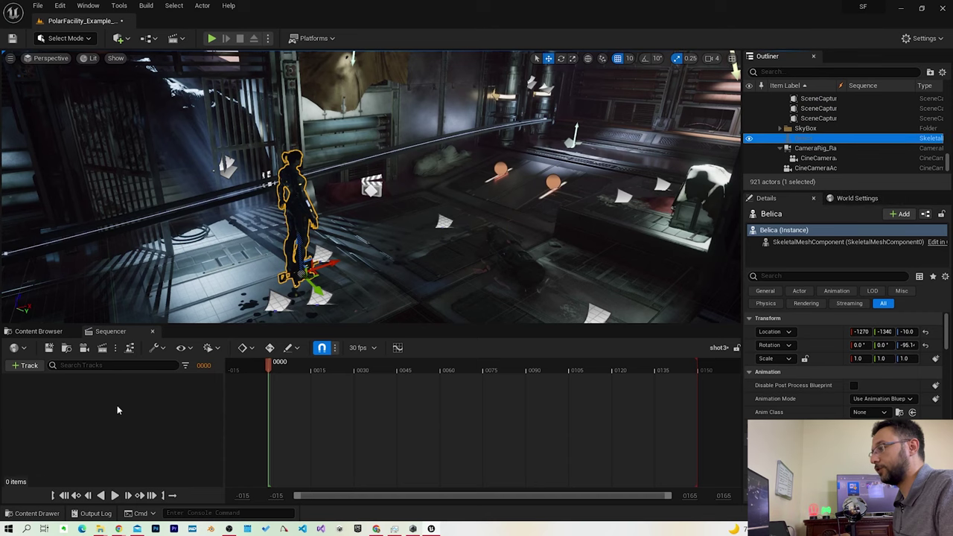
left_click_drag(124, 407, 124, 394)
Step: Add CameraRig_Rail5 as a track in shot3
left_click(209, 176)
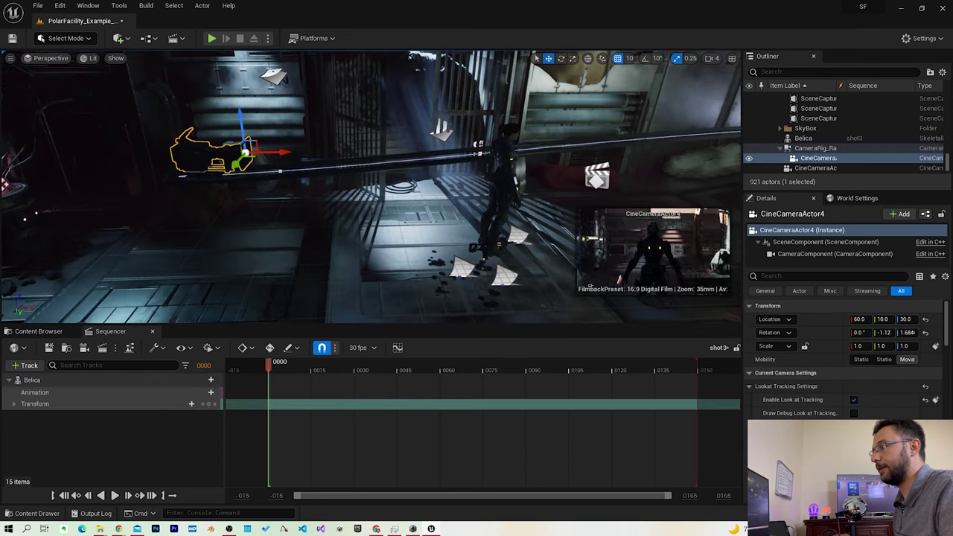
left_click_drag(811, 149, 237, 363)
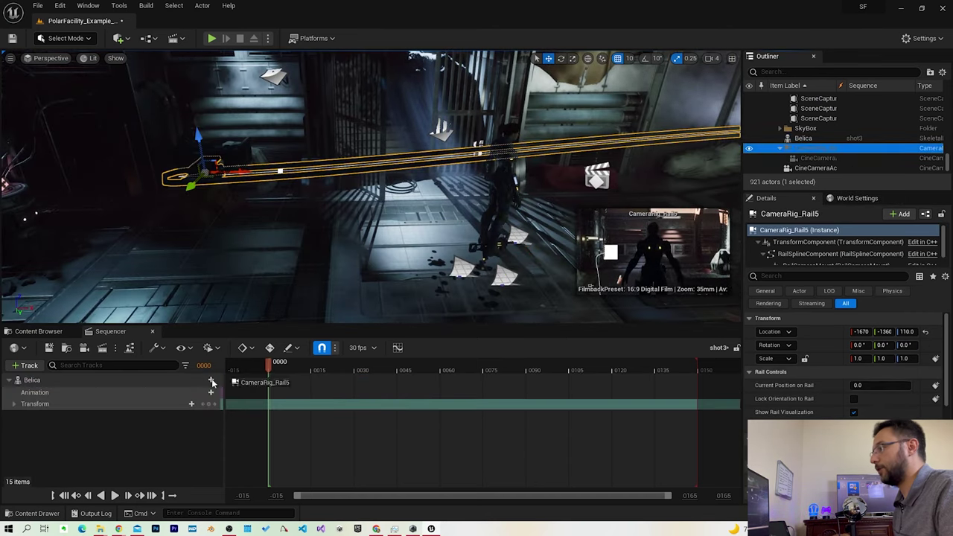
left_click_drag(88, 465, 88, 465)
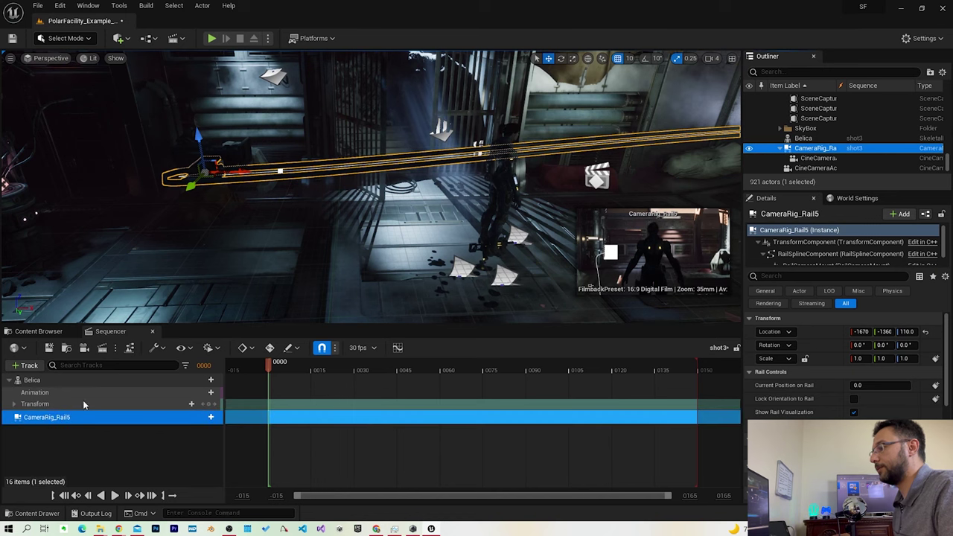
left_click(521, 180)
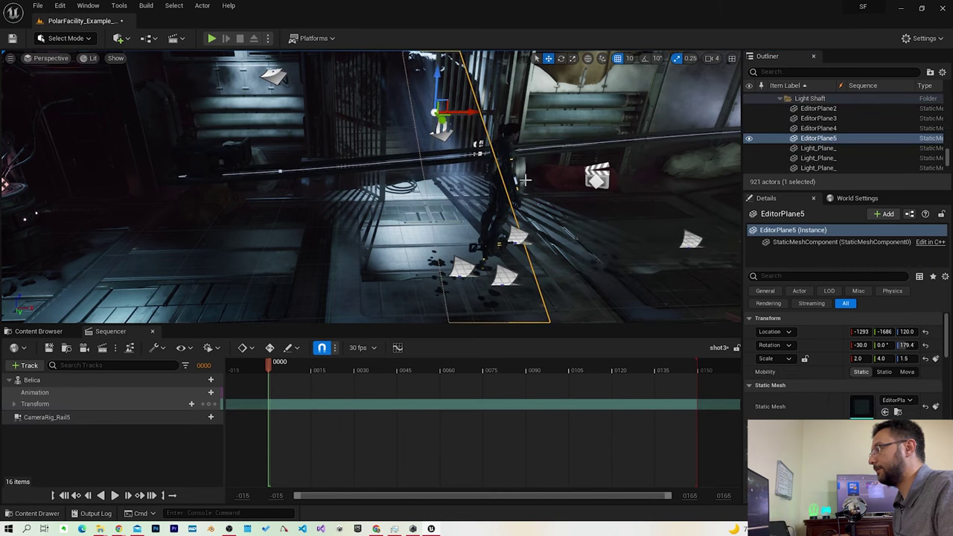
double_click(216, 379)
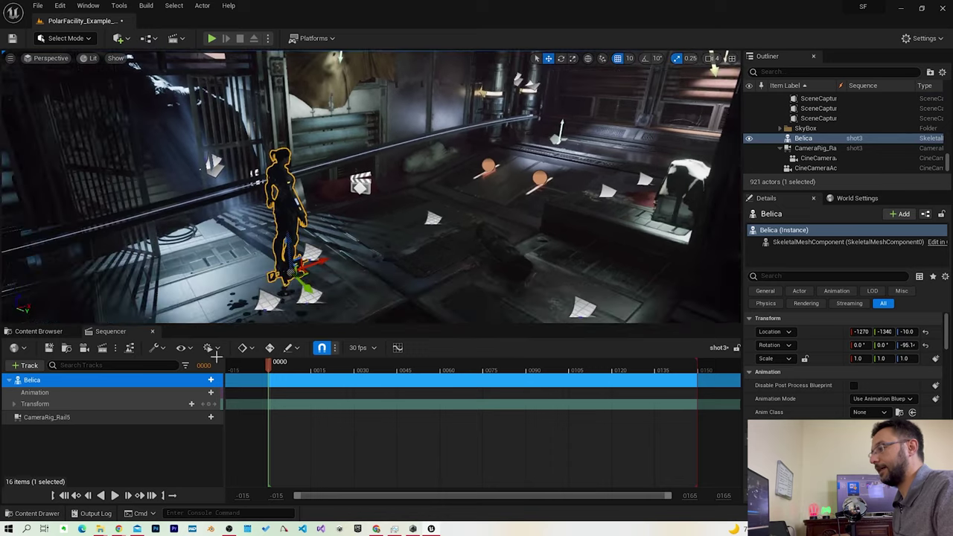
Step: Key Belica's Transform at frame 0, then move her into the room and key frame 45
left_click(207, 404)
left_click_drag(295, 363, 403, 361)
left_click(355, 367)
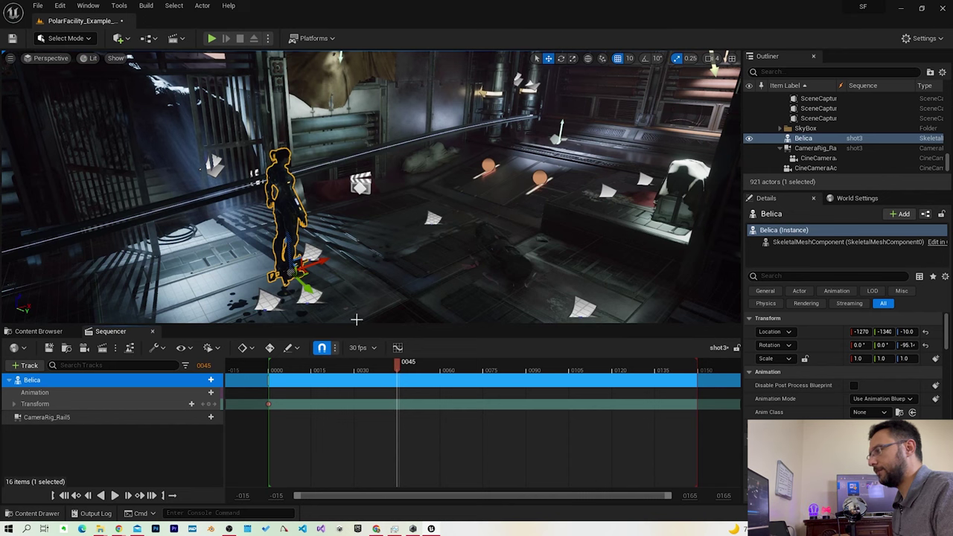
left_click_drag(323, 264, 504, 211)
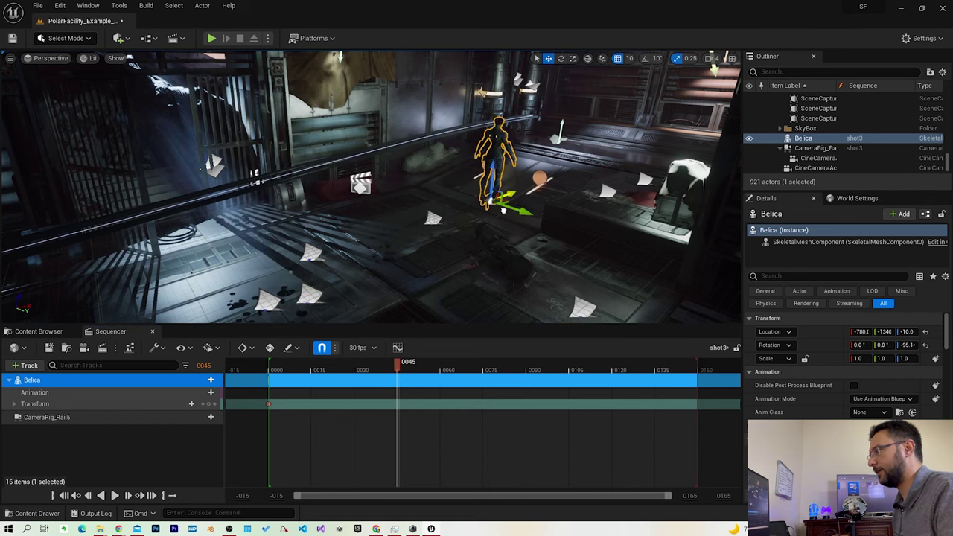
left_click(210, 403)
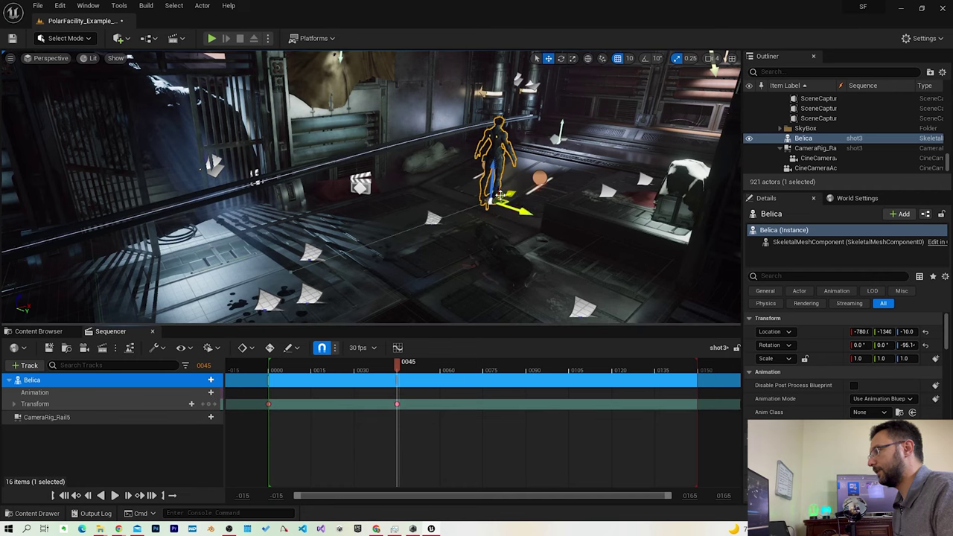
Step: Pose Belica at -450, -1260, 40, turned -52.5°, and key her Transform at frame 68
mouse_move(489, 173)
left_mouse_down()
mouse_move(515, 154)
mouse_move(579, 139)
mouse_move(618, 158)
left_mouse_up()
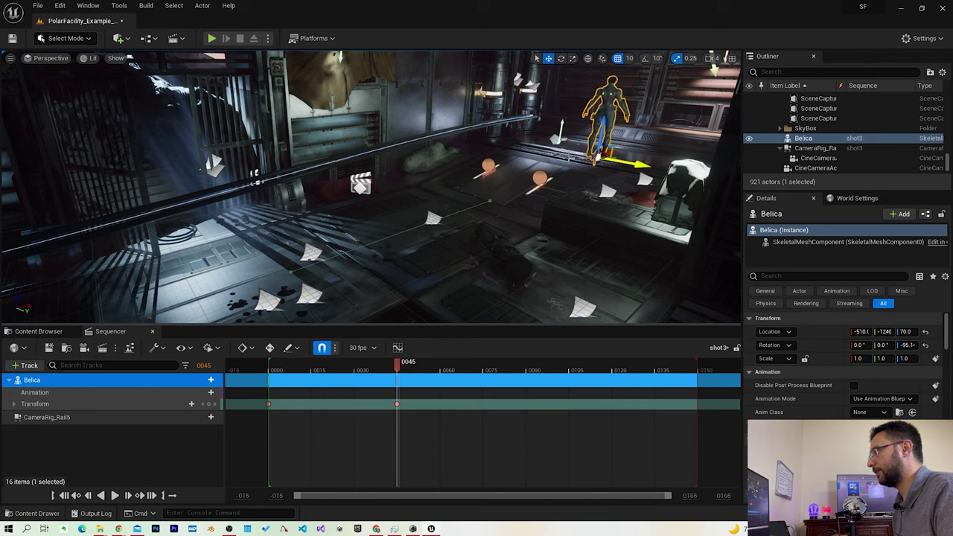
key("f")
left_click_drag(521, 186, 590, 197, "alt")
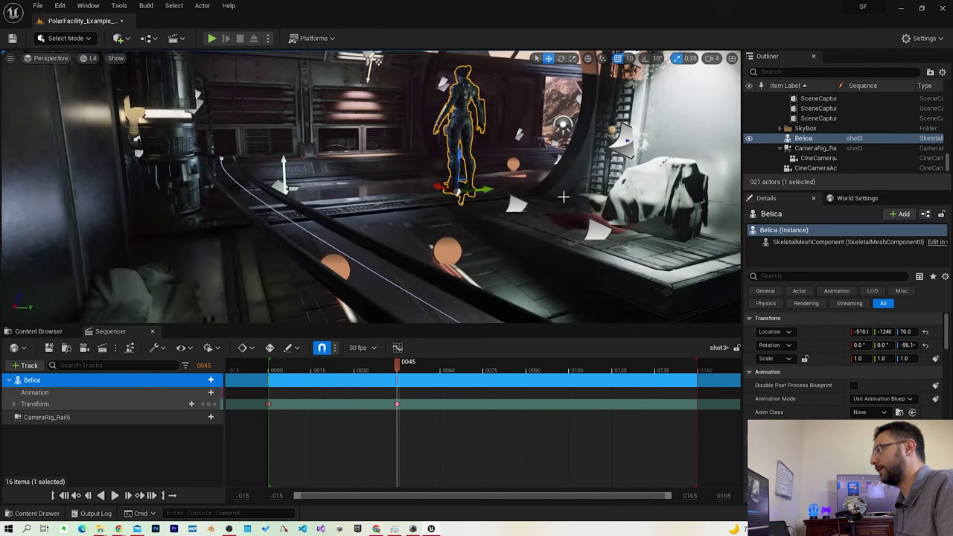
key("e")
left_click_drag(461, 202, 494, 177)
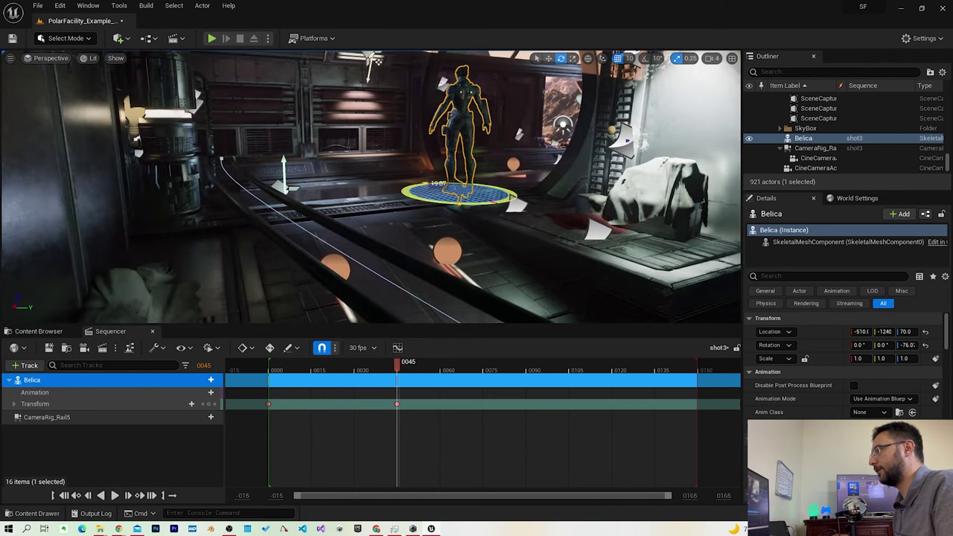
key("w")
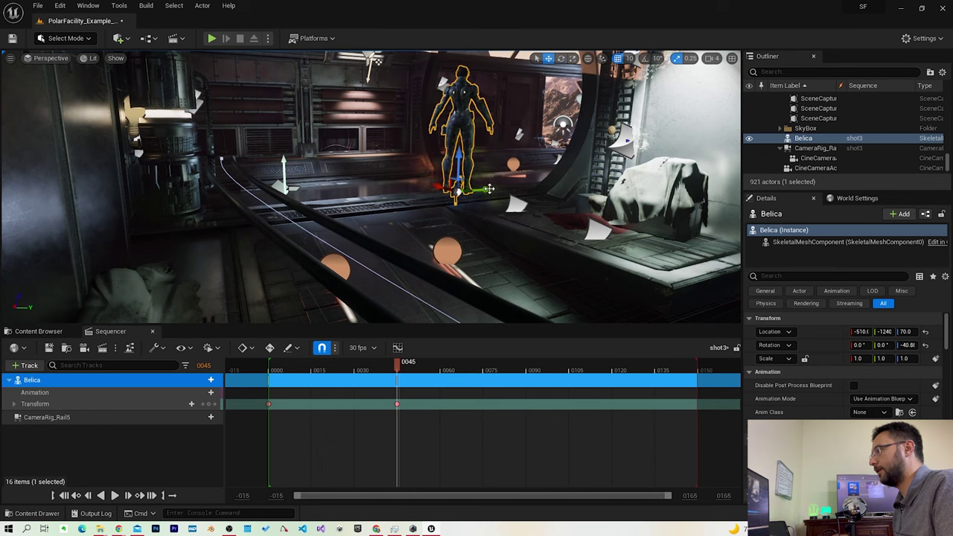
left_click_drag(405, 364, 435, 365)
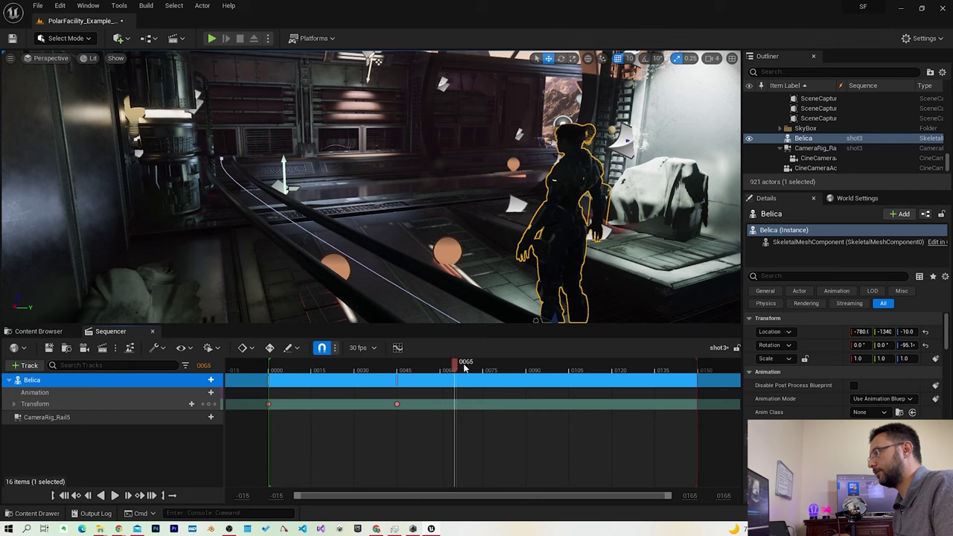
mouse_move(538, 289)
left_mouse_down("alt")
mouse_move(430, 233)
mouse_move(402, 183)
mouse_move(390, 116)
left_mouse_up("alt")
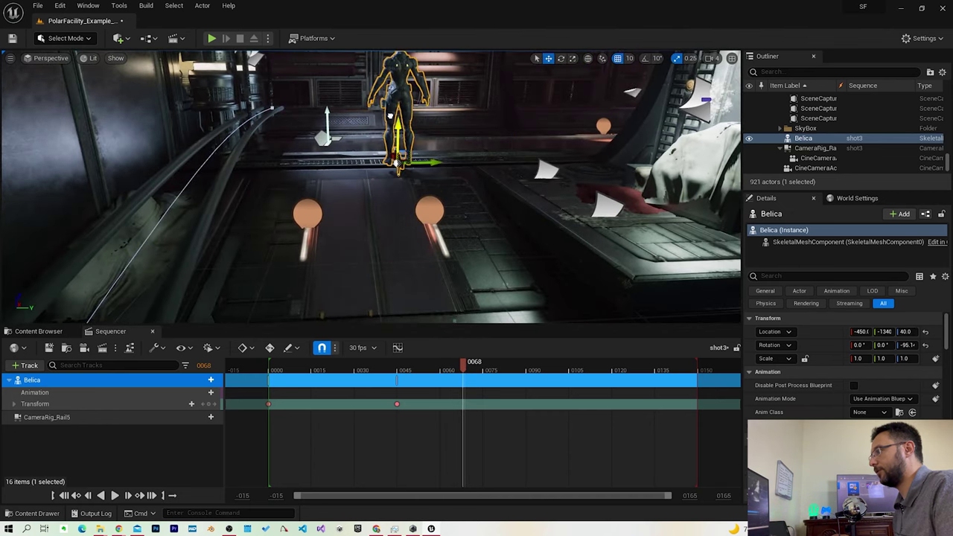
mouse_move(426, 160)
left_mouse_down()
mouse_move(484, 156)
mouse_move(482, 165)
mouse_move(457, 141)
left_mouse_up()
key("e")
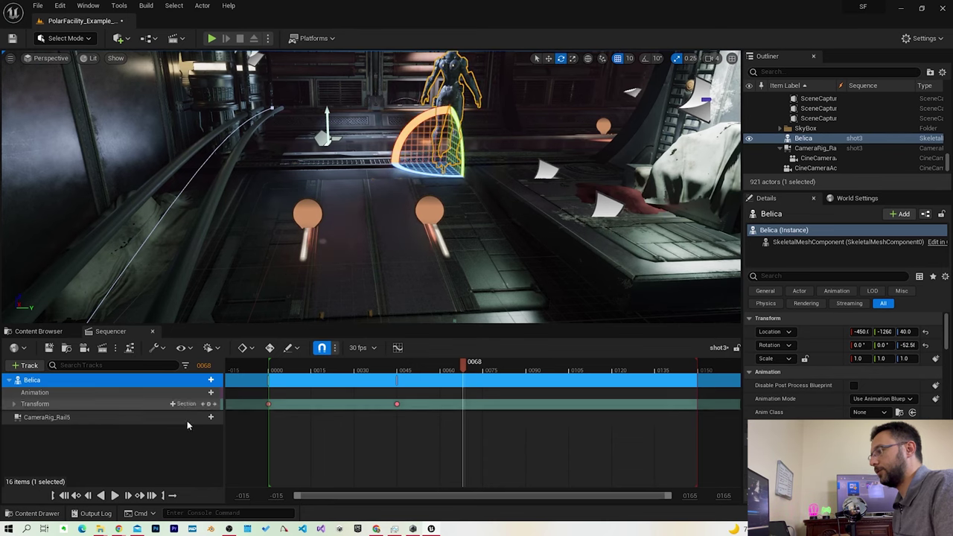
left_click(210, 403)
Step: Move Belica farther up the corridor and turn her to face along it
mouse_move(504, 89)
right_mouse_down()
mouse_move(577, 61)
mouse_move(521, 89)
mouse_move(478, 234)
right_mouse_up()
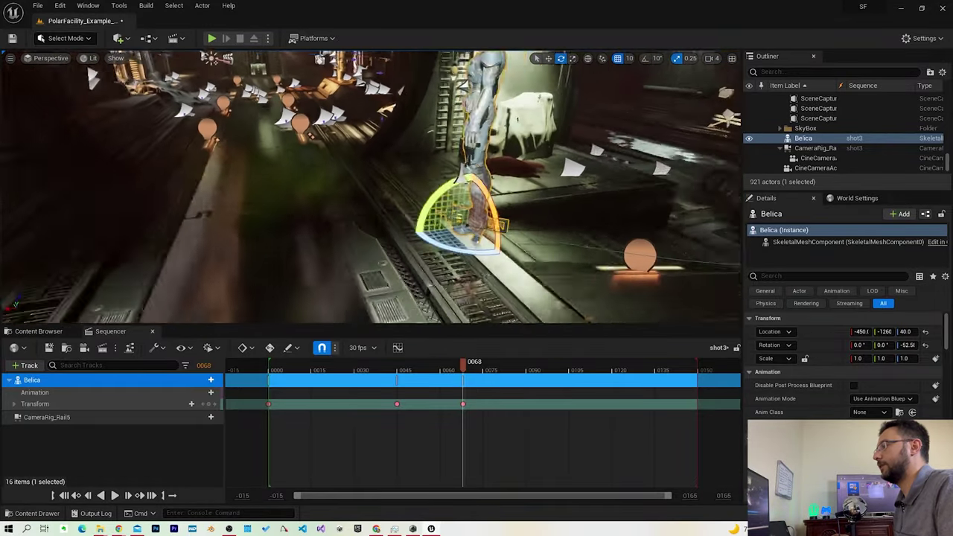
key("w")
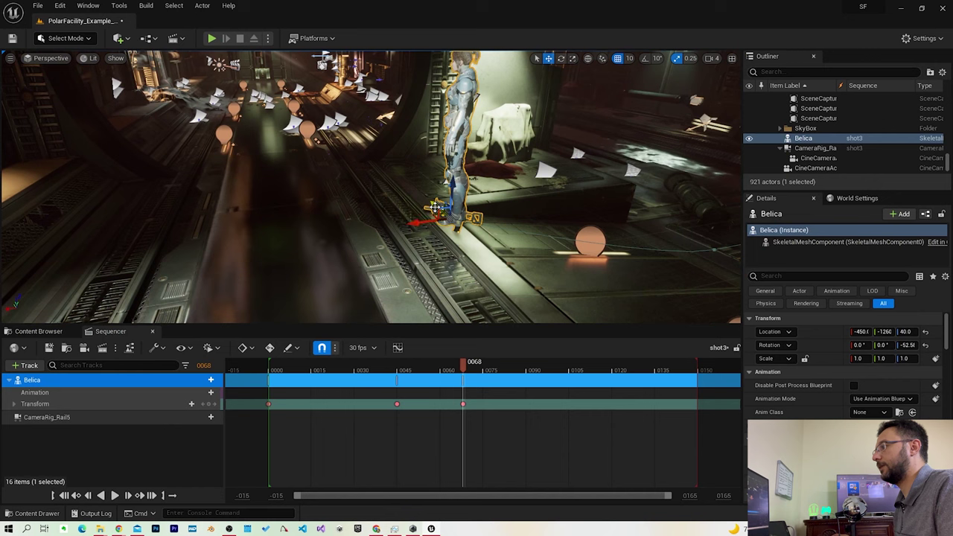
left_click_drag(434, 214, 169, 102)
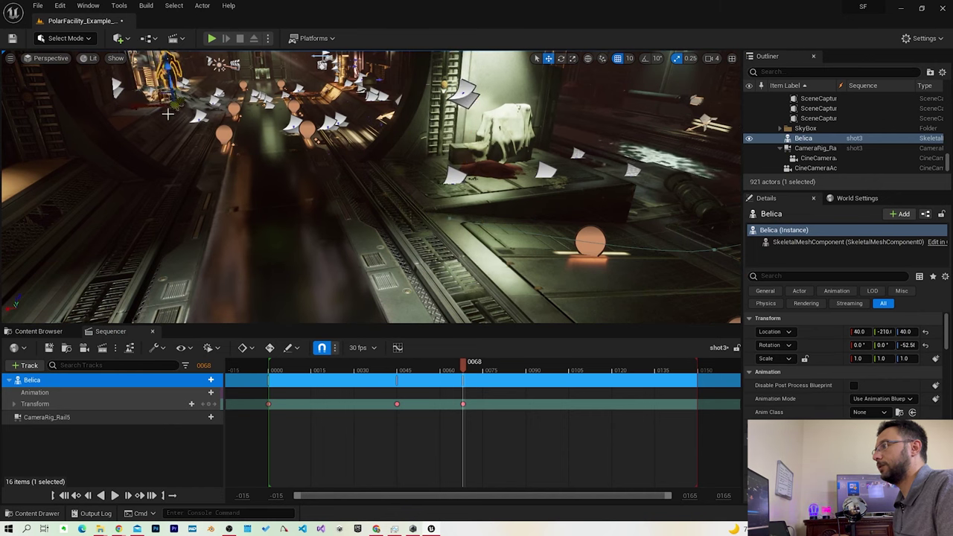
key("e")
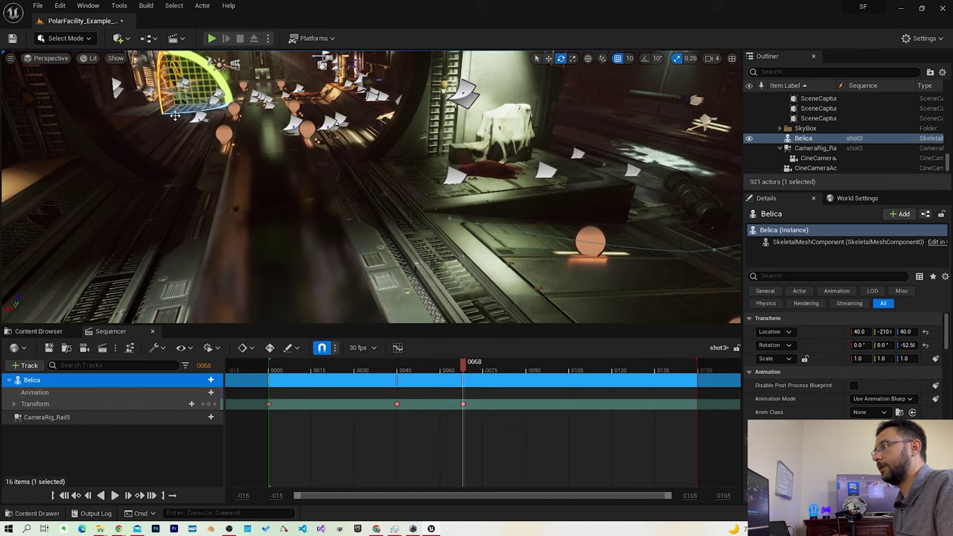
left_click_drag(180, 115, 178, 115)
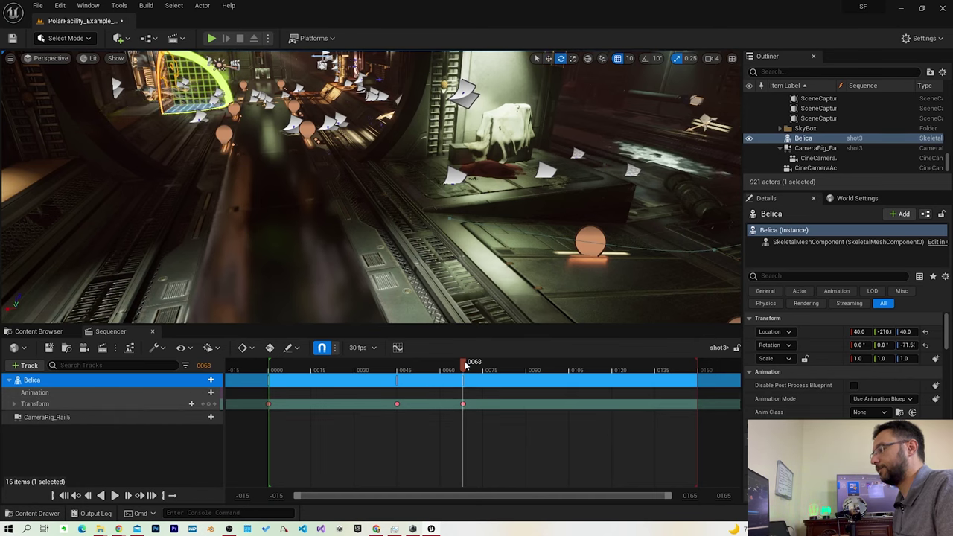
Step: At frame 96, pose Belica at 10, -320, 80, about -80.7°, and key her Transform
left_click_drag(468, 363, 526, 365)
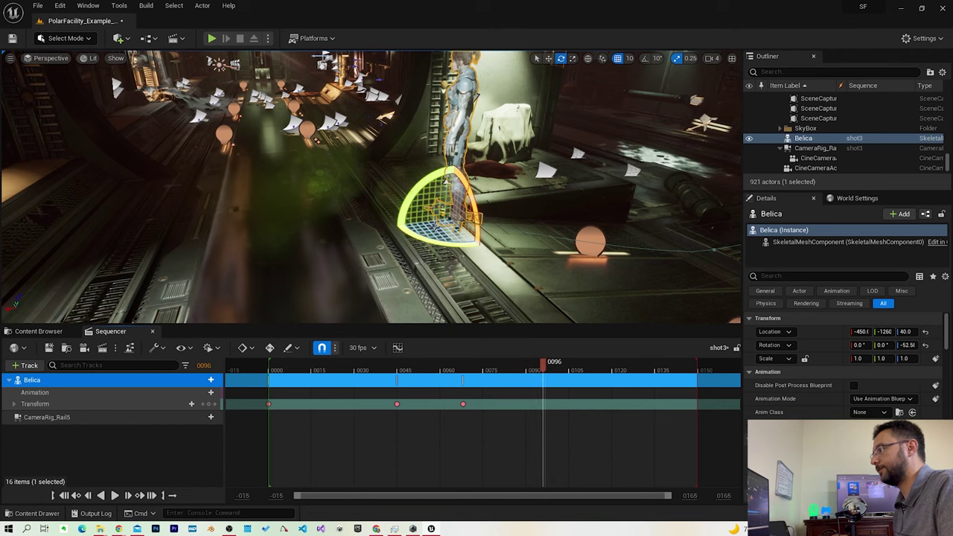
key("w")
mouse_move(436, 216)
left_mouse_down()
mouse_move(164, 106)
mouse_move(176, 110)
left_mouse_up()
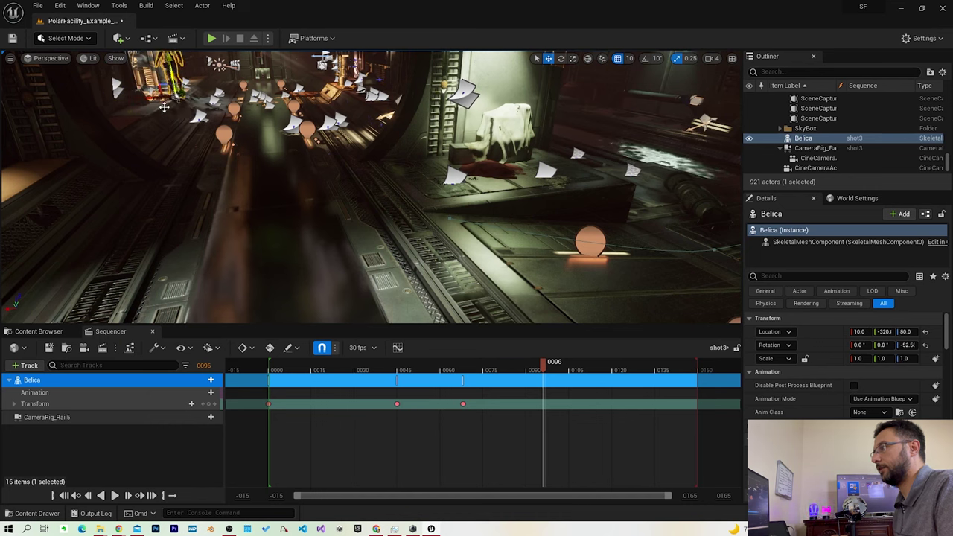
key("e")
left_click_drag(186, 104, 162, 106)
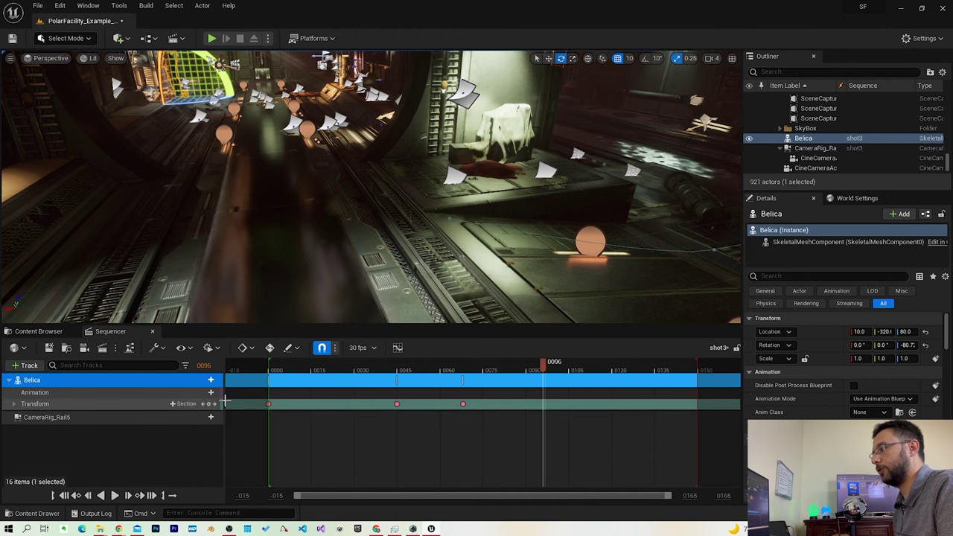
left_click(210, 404)
Step: Advance to frame 113 and push Belica onward for the next pose
key("w")
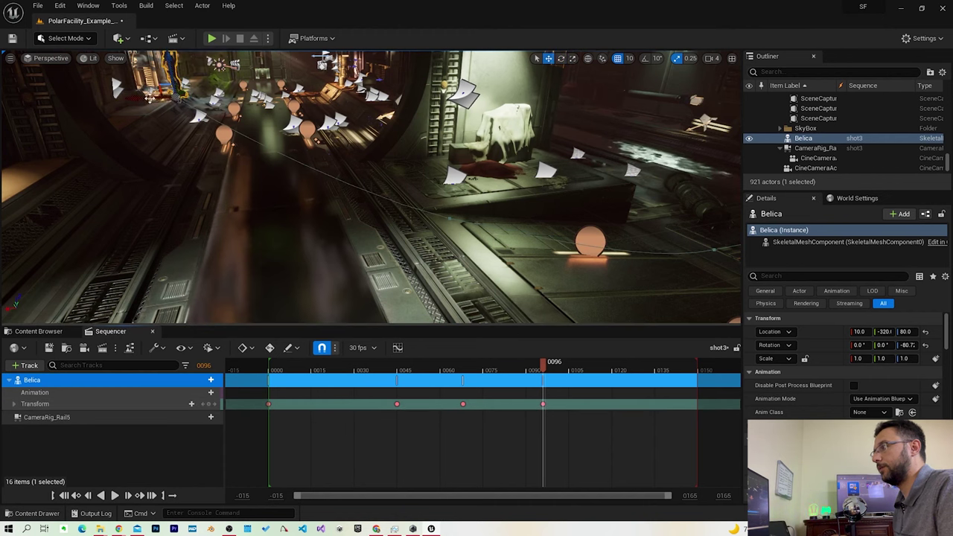
left_click_drag(132, 97, 62, 109)
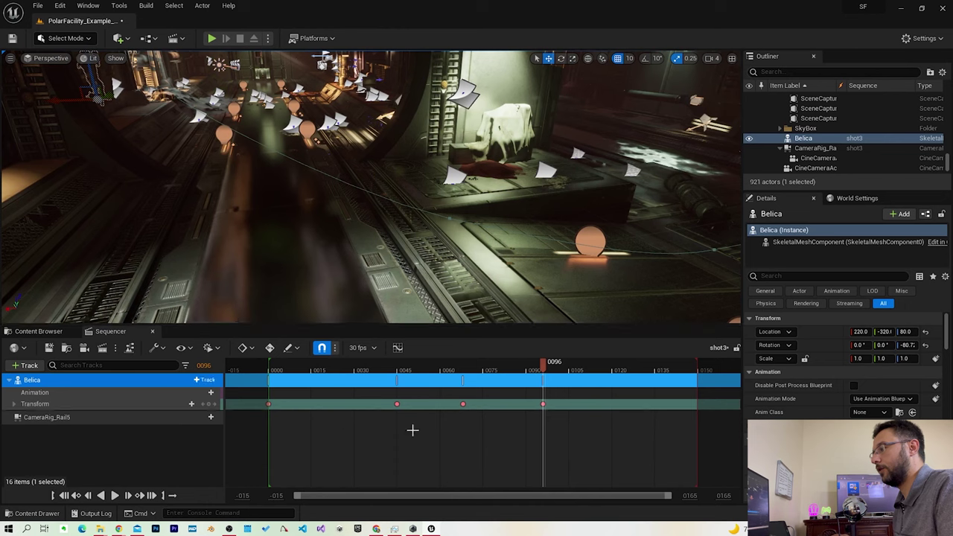
left_click_drag(577, 365, 587, 364)
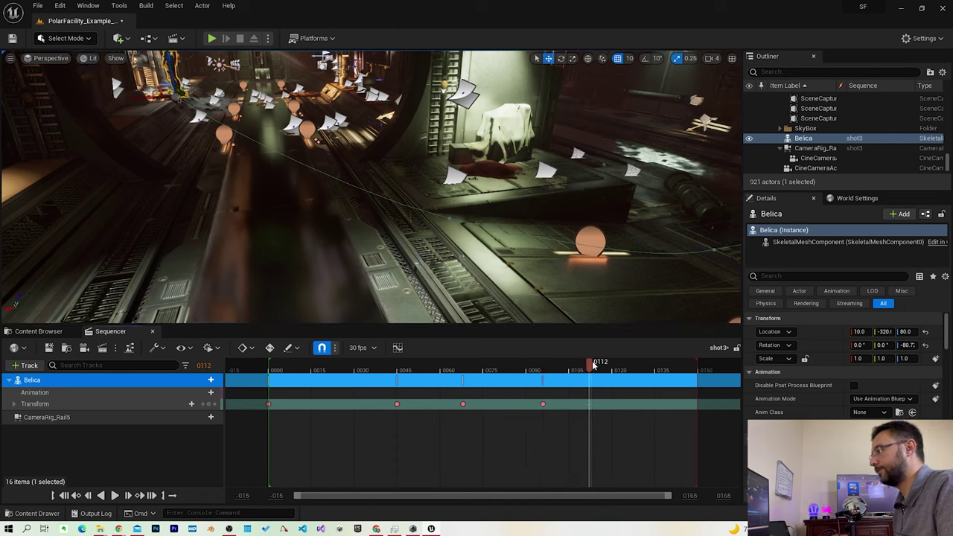
left_click_drag(139, 97, 113, 91)
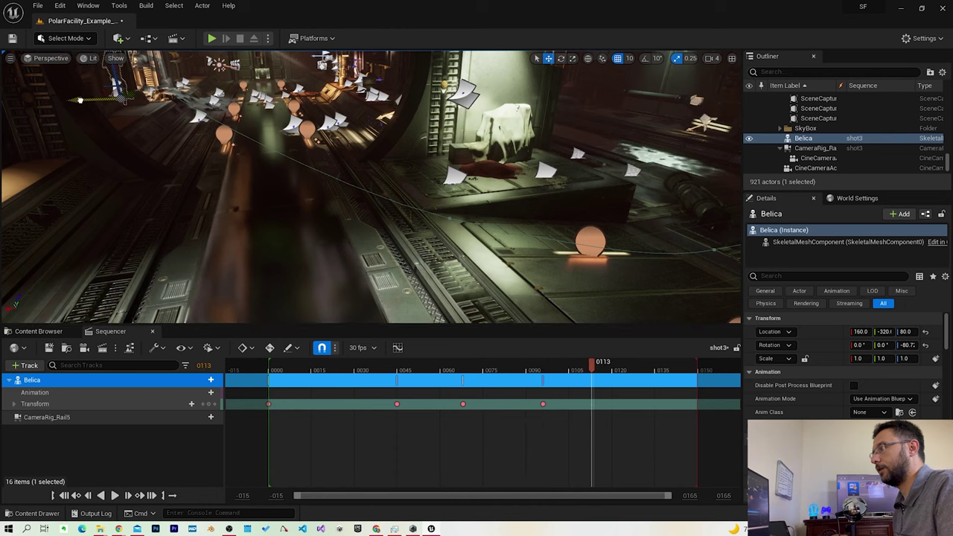
Step: Key Belica's Transform at frame 113 and play back the sequence to preview her run
left_click(209, 403)
left_click(115, 495)
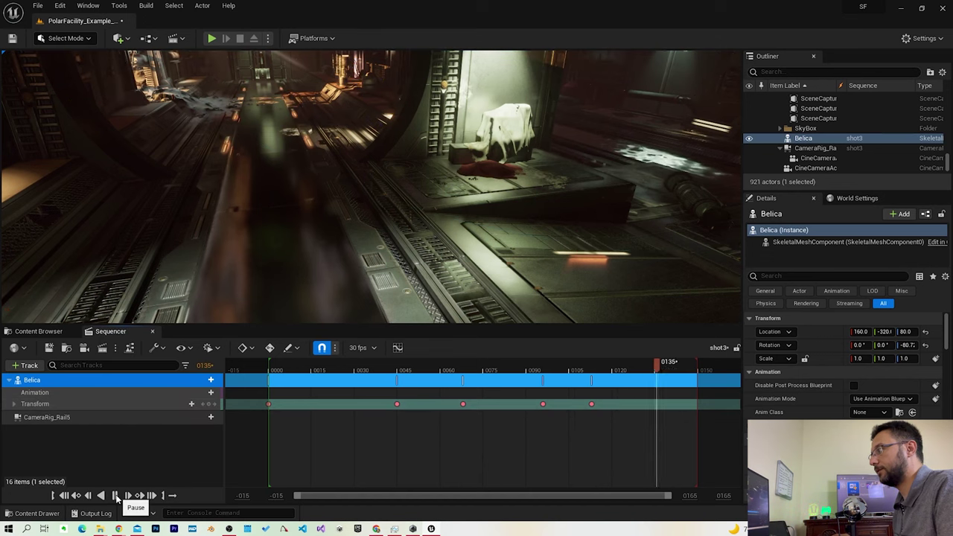
left_click(116, 496)
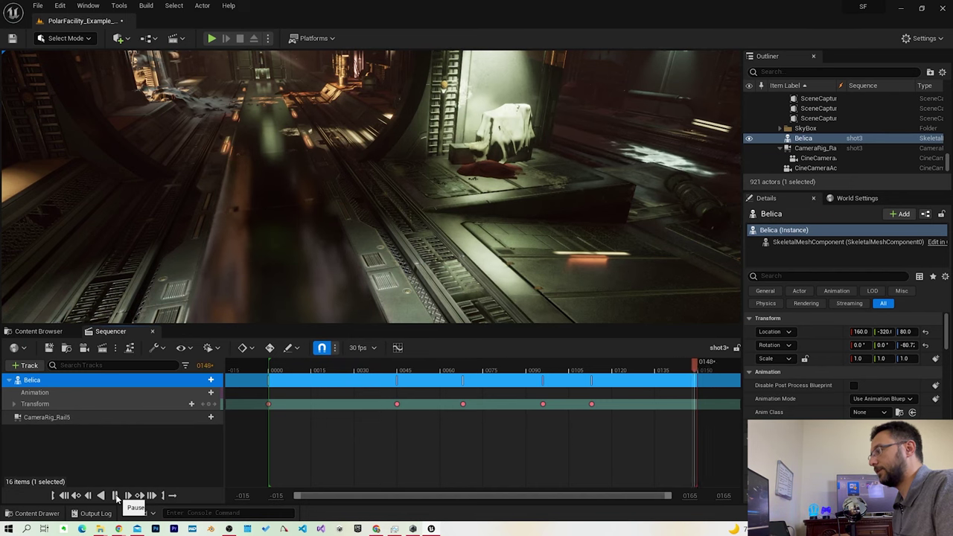
left_click(115, 496)
Step: Retime Belica's later keys to about frames 30, 51, 73 and 91, then replay
left_click_drag(395, 405, 357, 404)
left_click_drag(461, 404, 417, 403)
left_click_drag(542, 403, 477, 403)
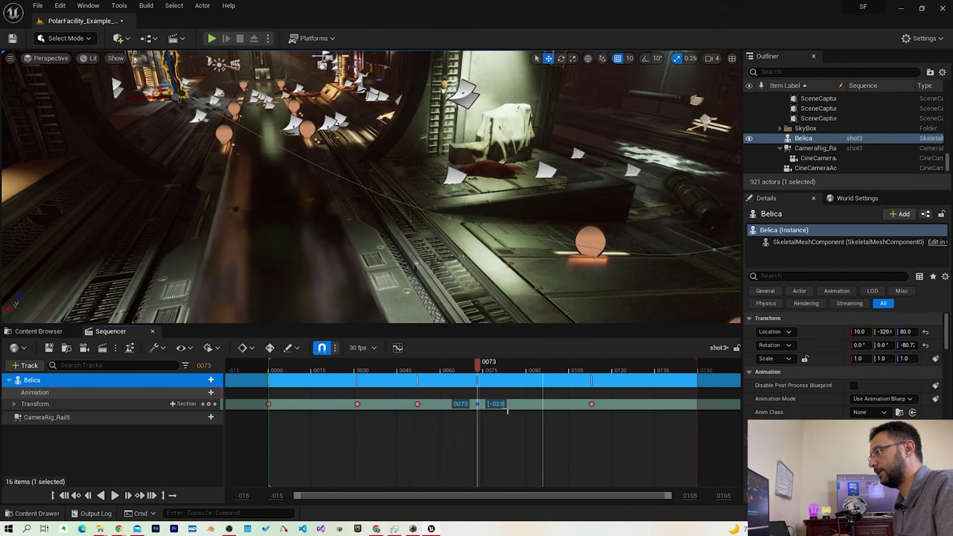
left_click_drag(591, 406, 527, 405)
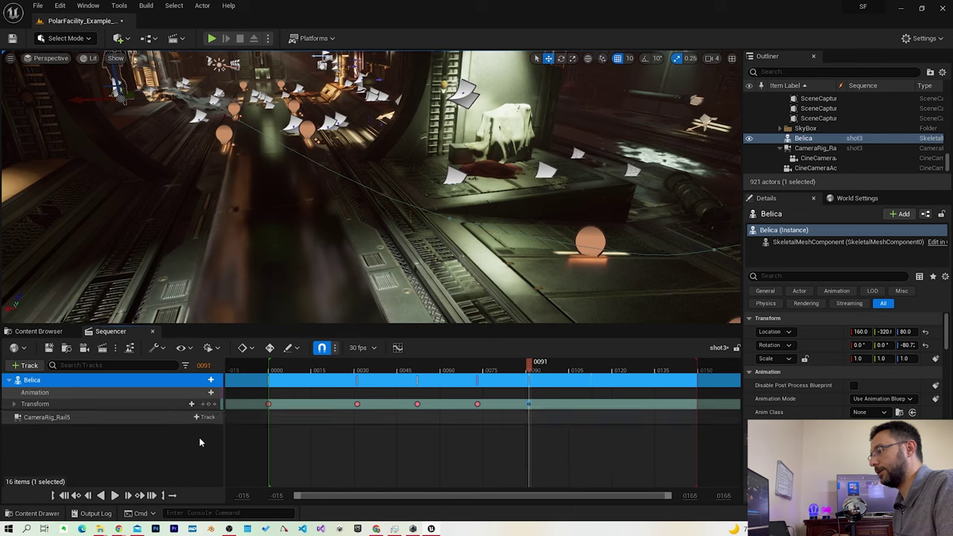
left_click(116, 496)
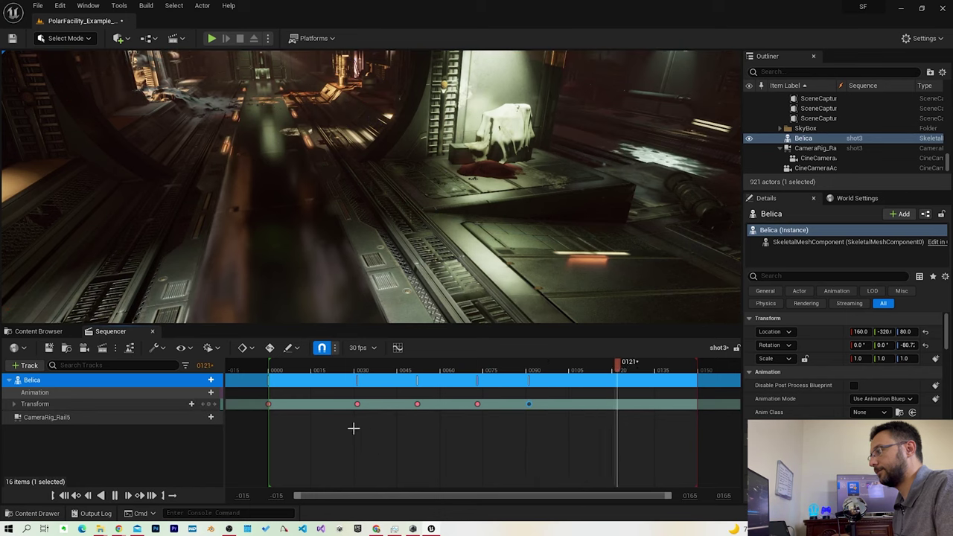
left_click(272, 362)
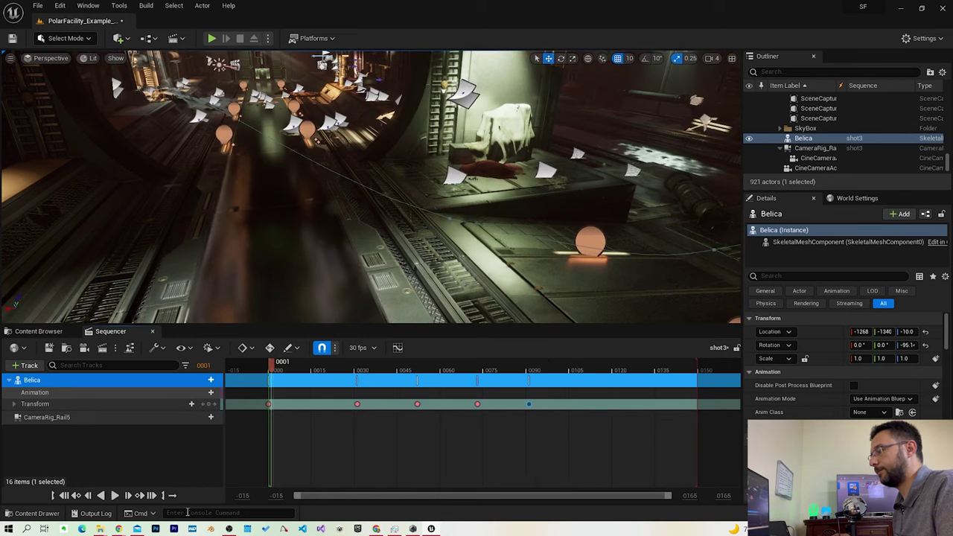
left_click(115, 496)
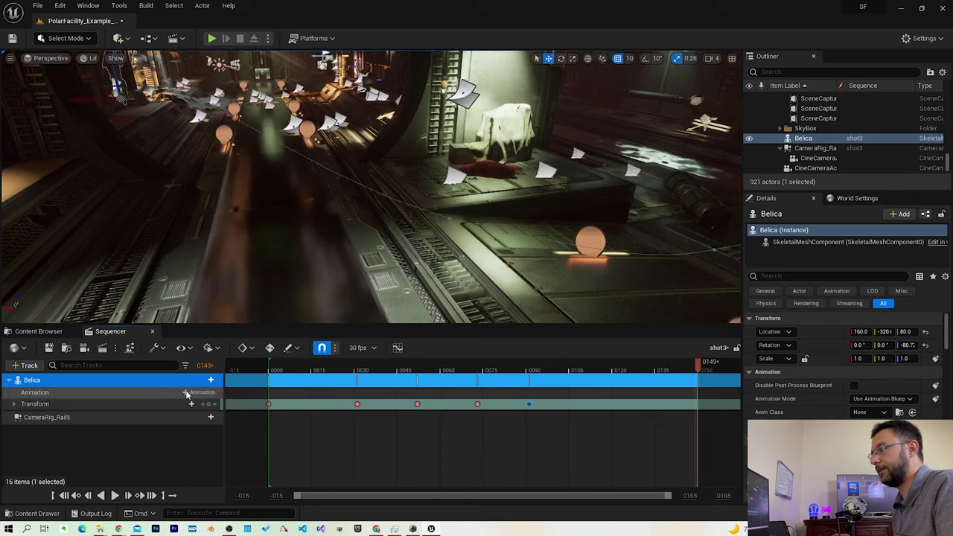
Step: Add a Jog_Fwd clip to Belica's Animation track, stretch it from frame 0 to the sequence end, and preview
left_click(186, 392)
type("fwd")
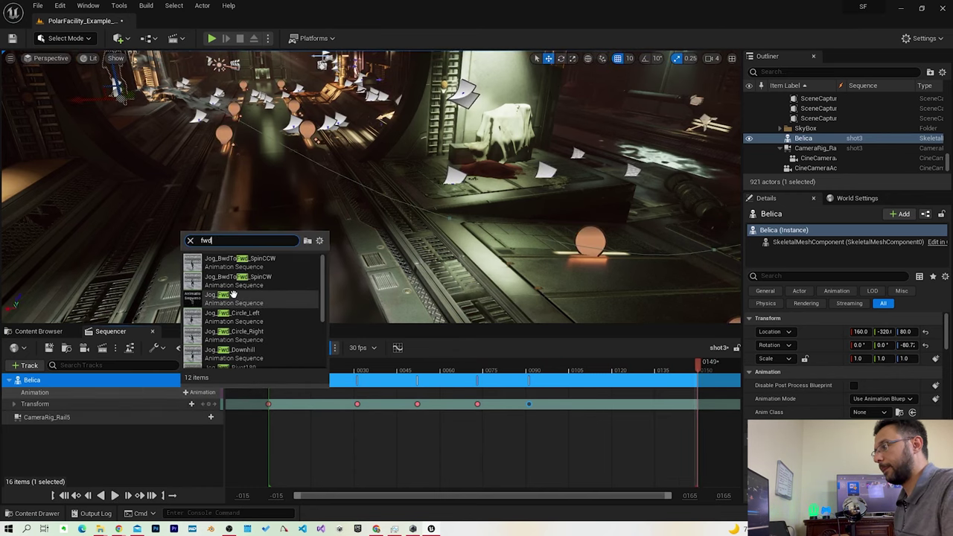
left_click(238, 294)
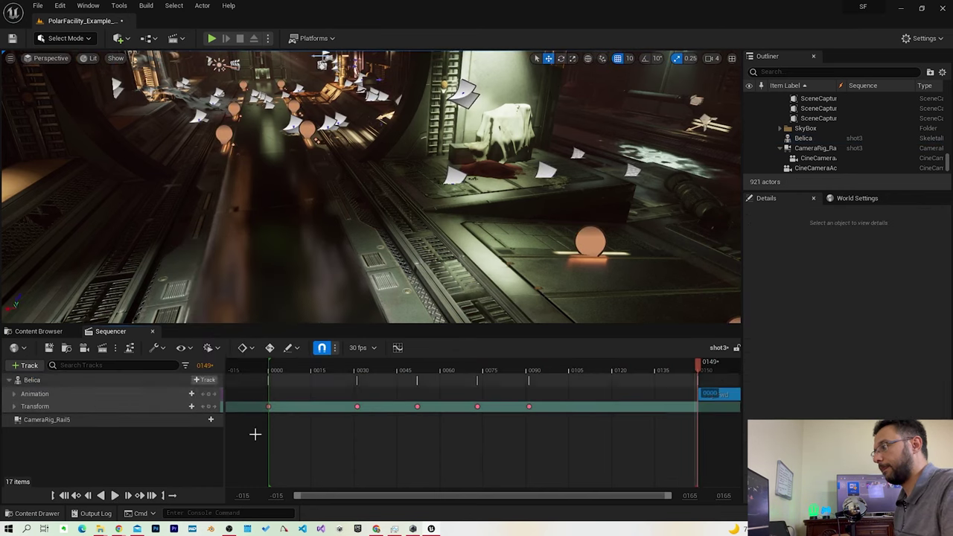
left_click_drag(730, 395, 304, 390)
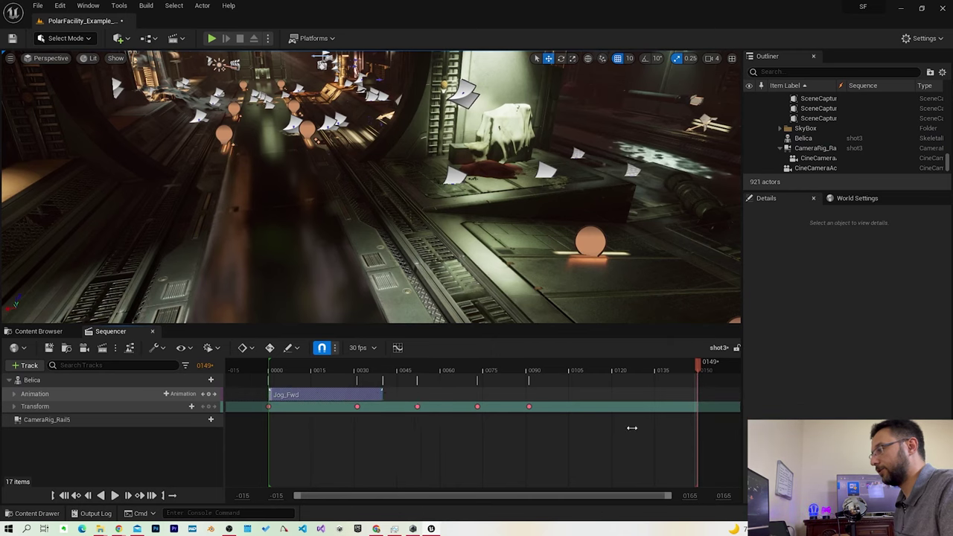
left_click_drag(382, 395, 696, 402)
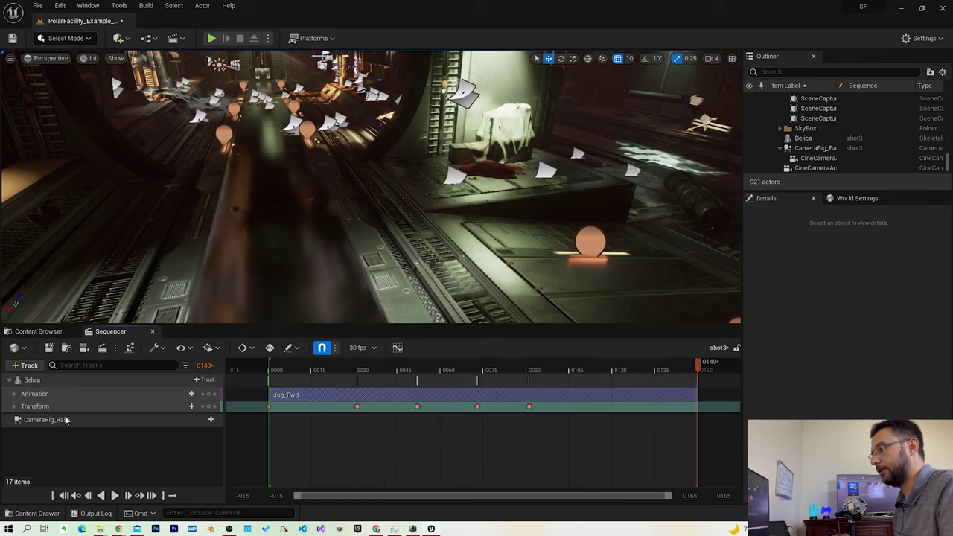
left_click(115, 496)
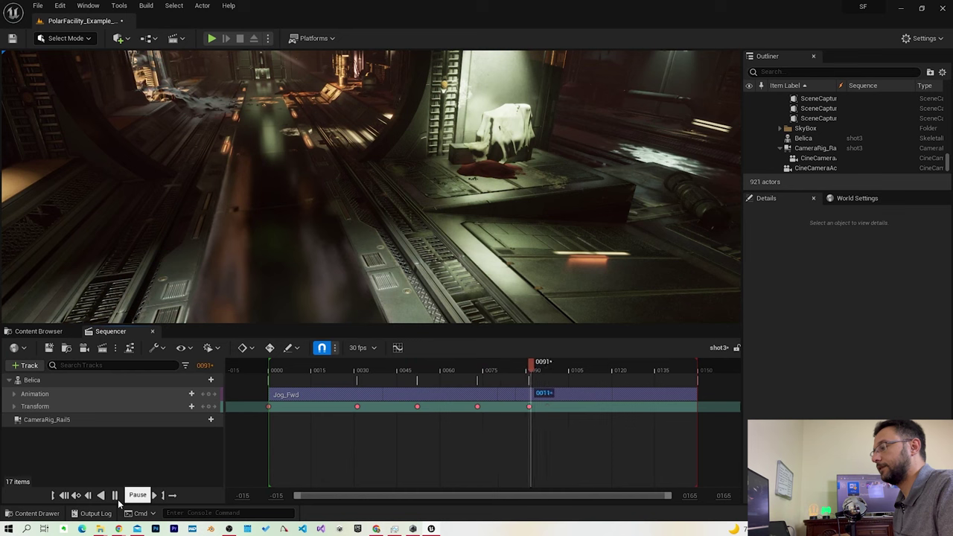
Step: Retime Belica's Transform keys to frames 0, 22, 40, 61 and 80, end the sequence at frame 80, and preview
left_click(357, 406)
left_click(381, 411)
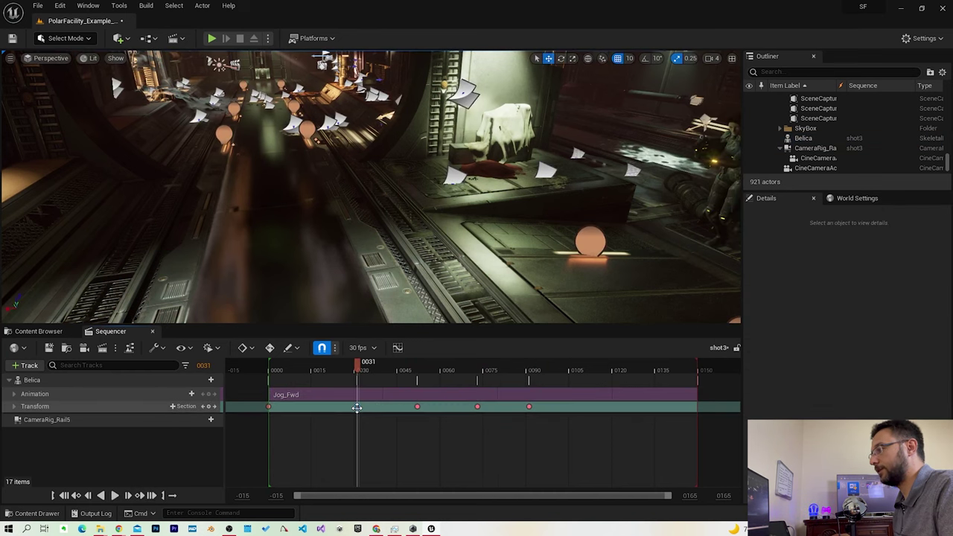
left_click_drag(357, 407, 333, 410)
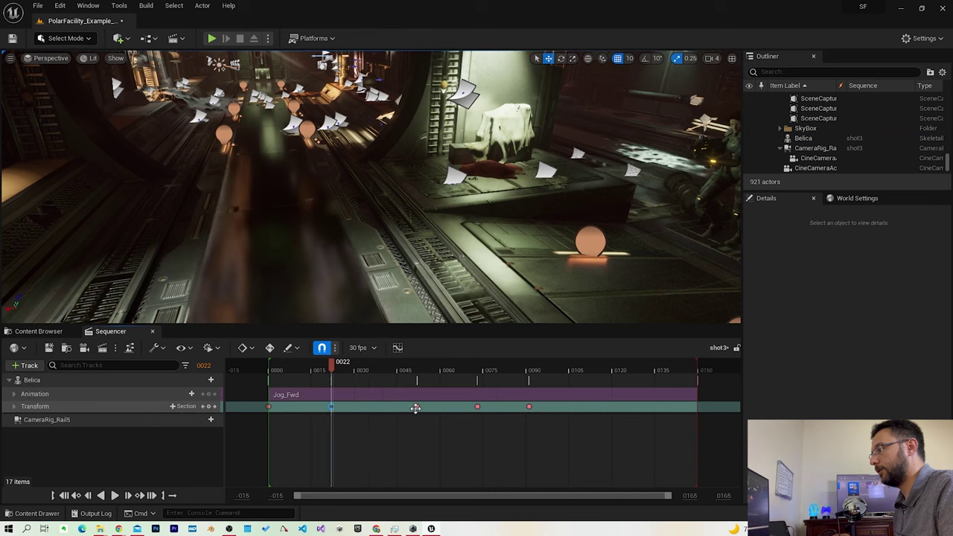
left_click_drag(415, 408, 382, 407)
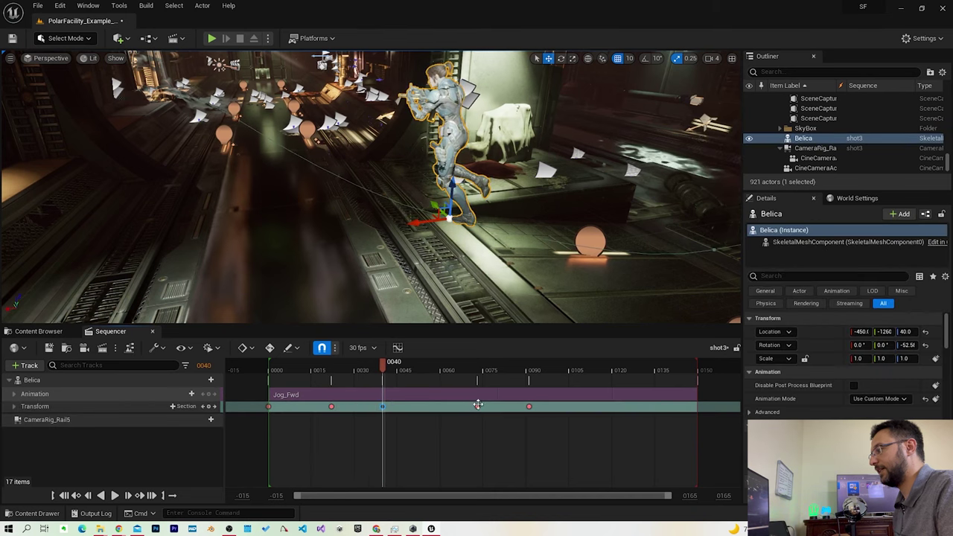
left_click_drag(477, 406, 443, 407)
left_click_drag(528, 407, 497, 407)
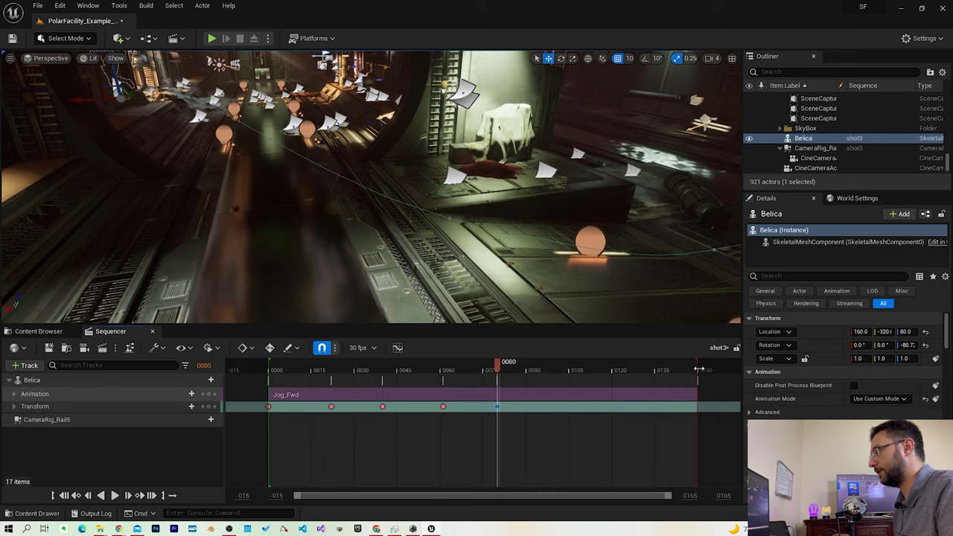
left_click_drag(698, 369, 497, 374)
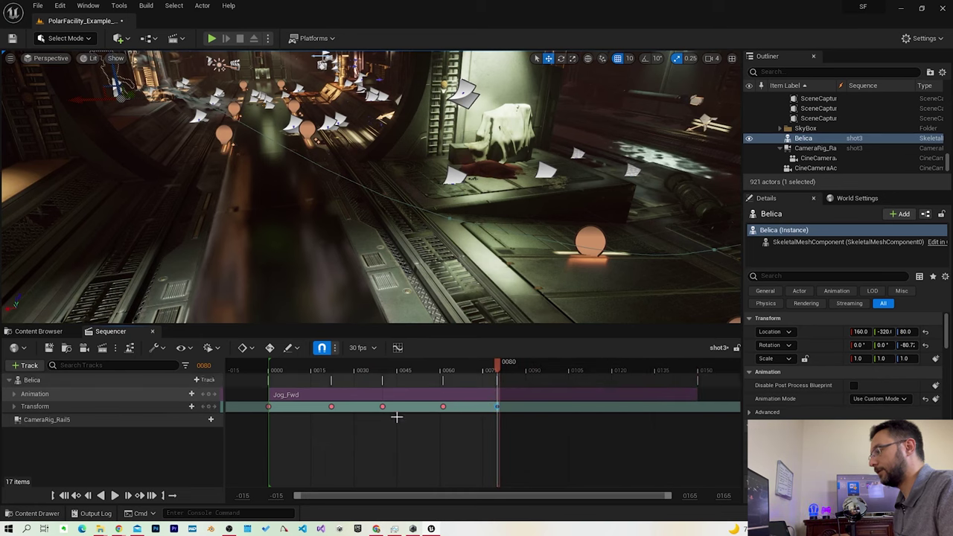
left_click(115, 495)
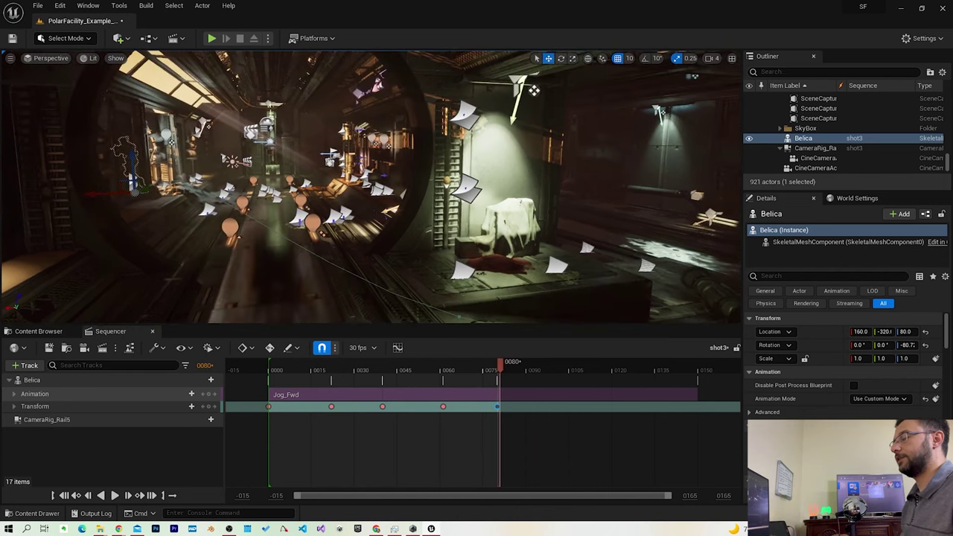
Step: Fly the viewport along the corridor's camera rail and select the rail-mounted CineCameraActor4
right_click_drag(373, 186, 416, 179)
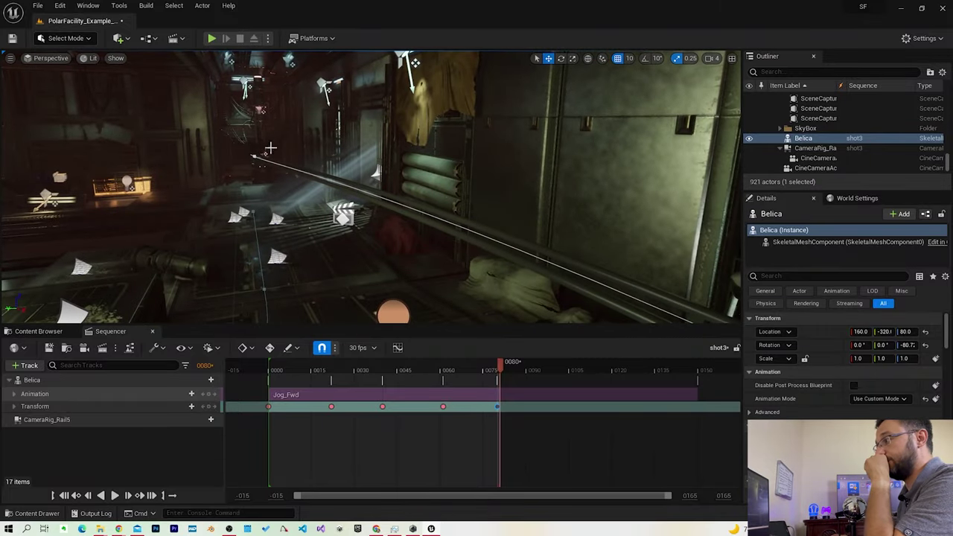
left_click(249, 149)
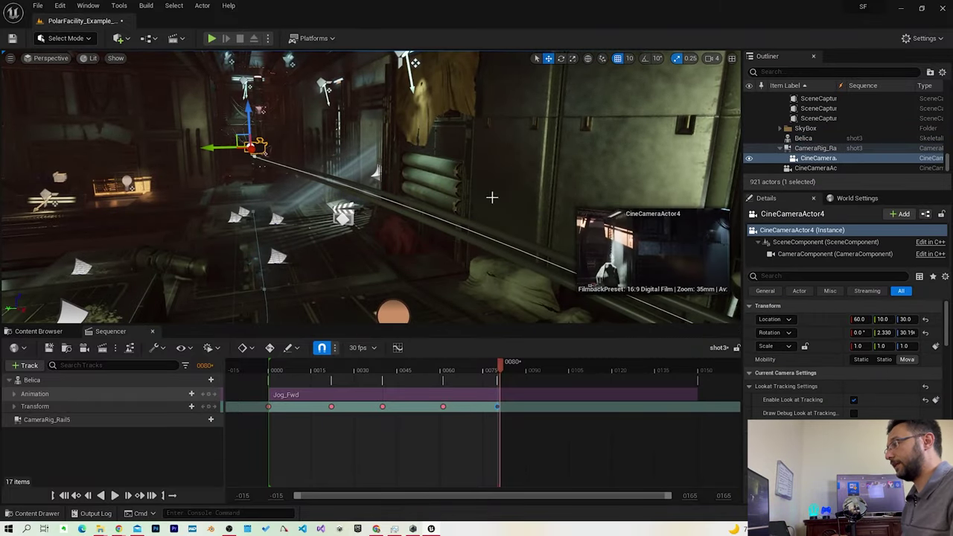
right_click_drag(491, 196, 416, 186)
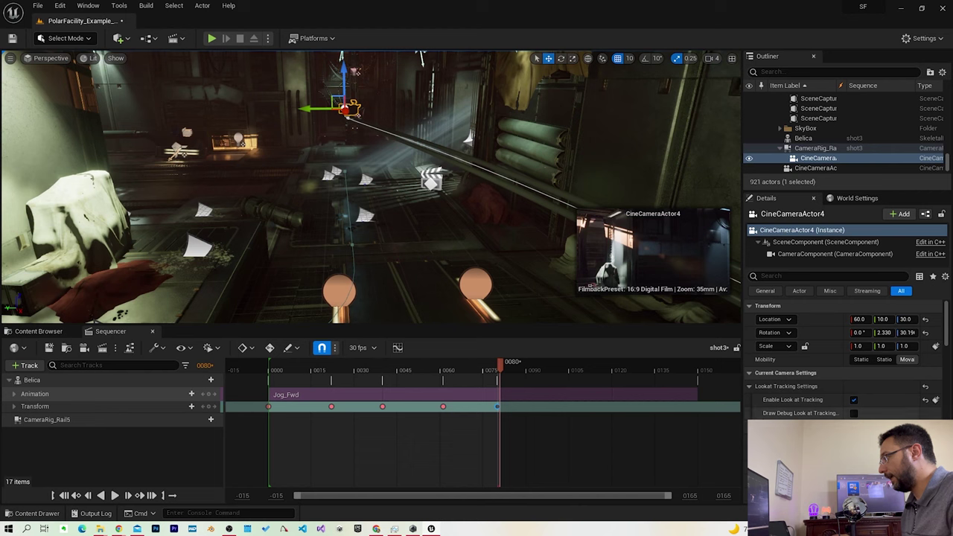
Step: Add a Current Position on Rail track to CameraRig_Rail5 in Sequencer
left_click(54, 422)
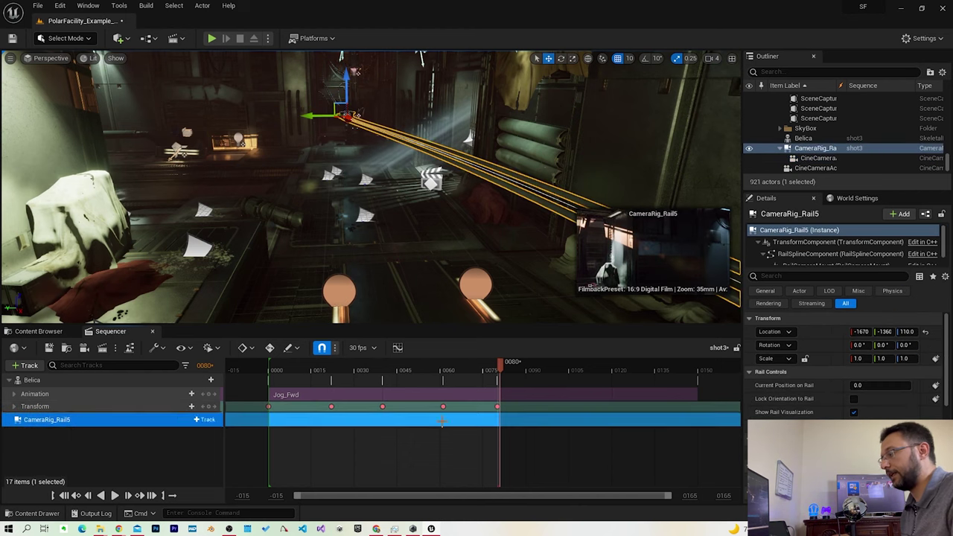
left_click(935, 385)
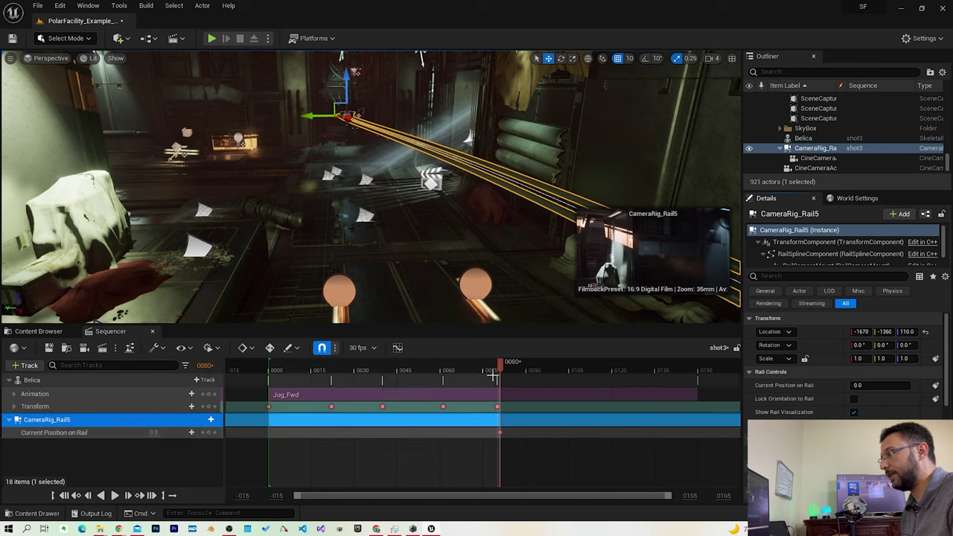
right_click(386, 395)
left_click(501, 373)
left_click(501, 373)
Step: Key the rail position at 0.0 on frame 0 and 1.0 on frame 80, then clear the selection
left_click_drag(484, 374, 270, 381)
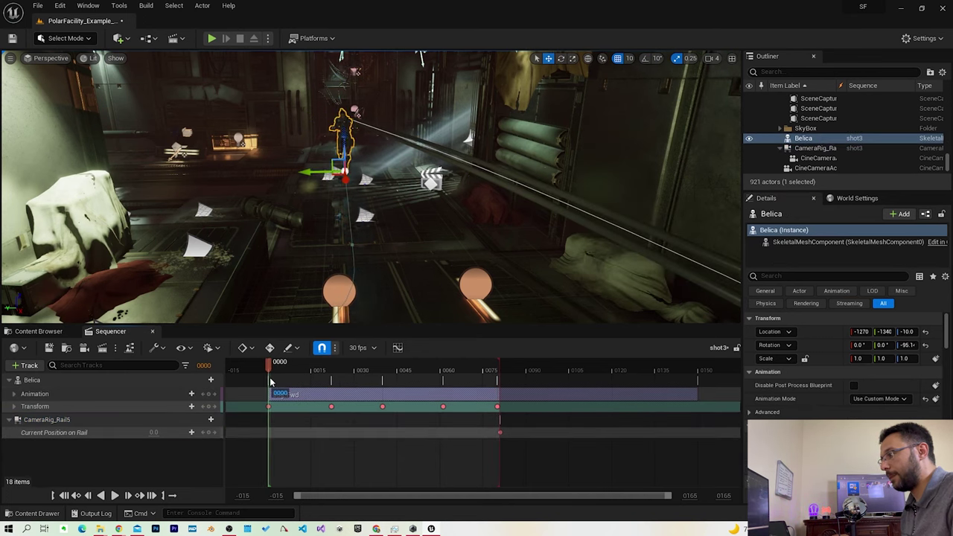
left_click(208, 432)
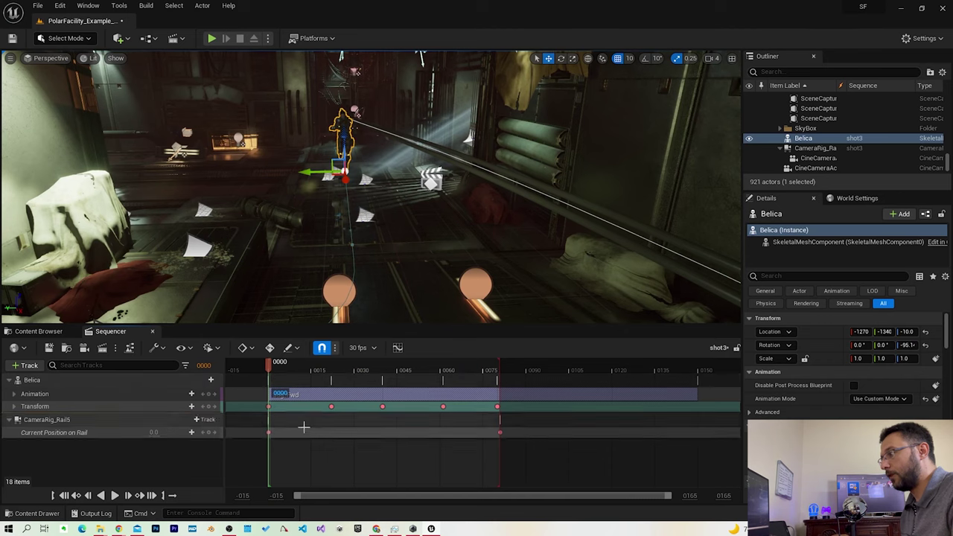
left_click_drag(272, 368, 496, 376)
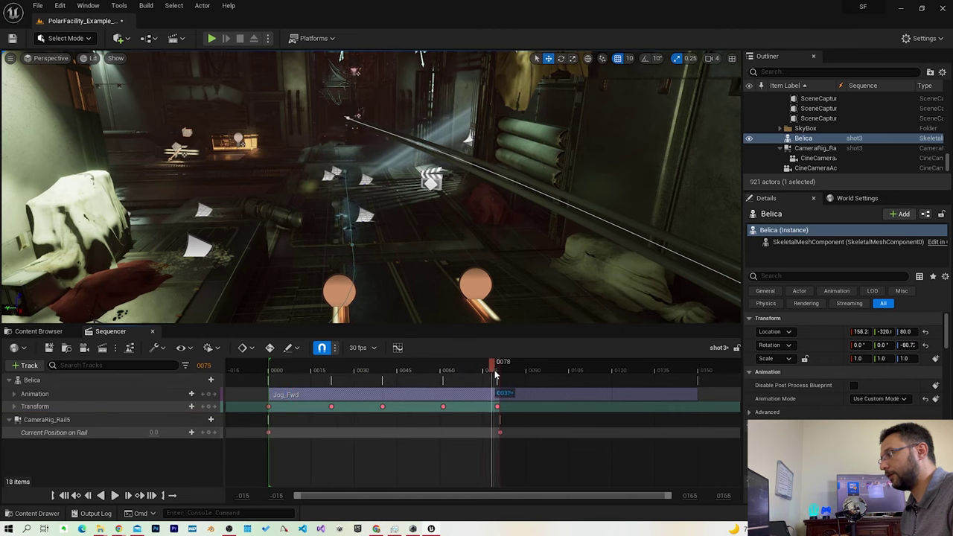
key("Left")
key("Left")
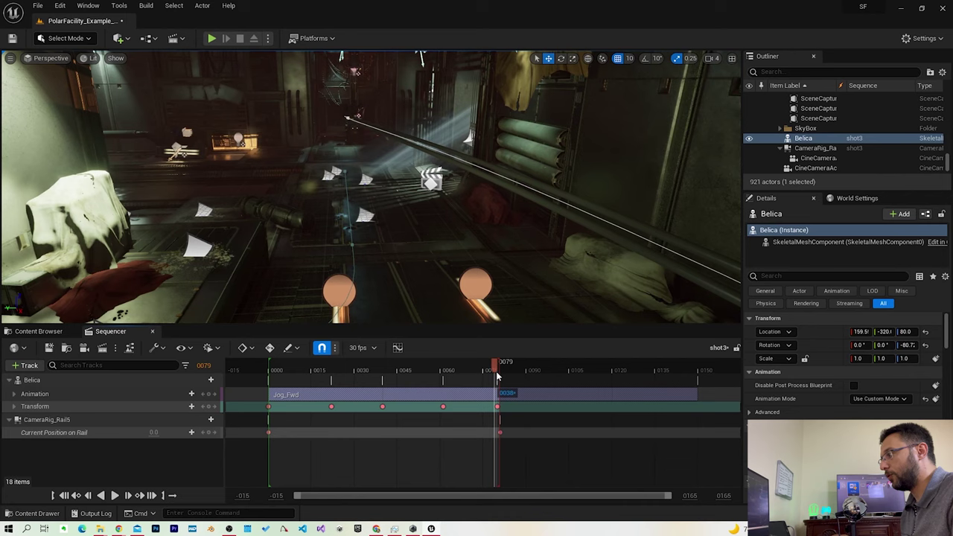
left_click(153, 432)
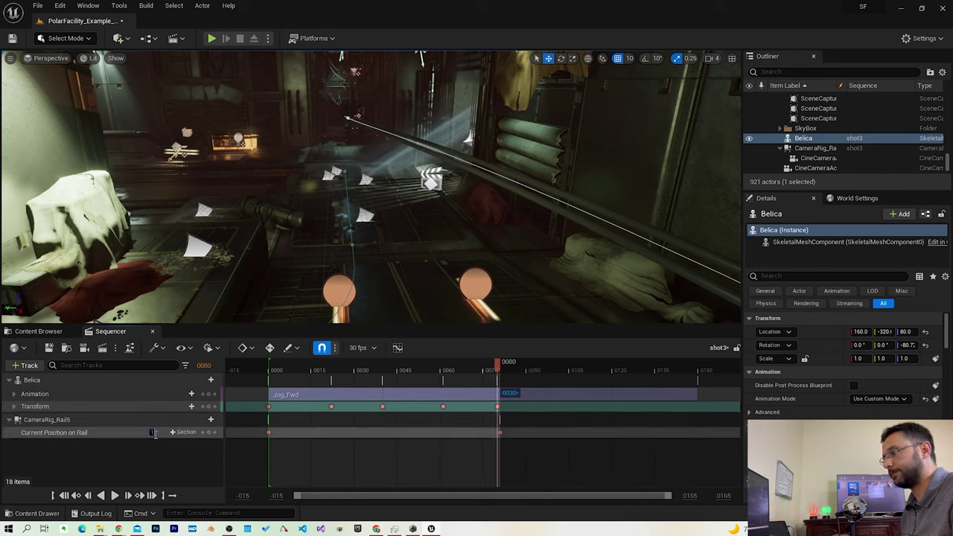
key("Return")
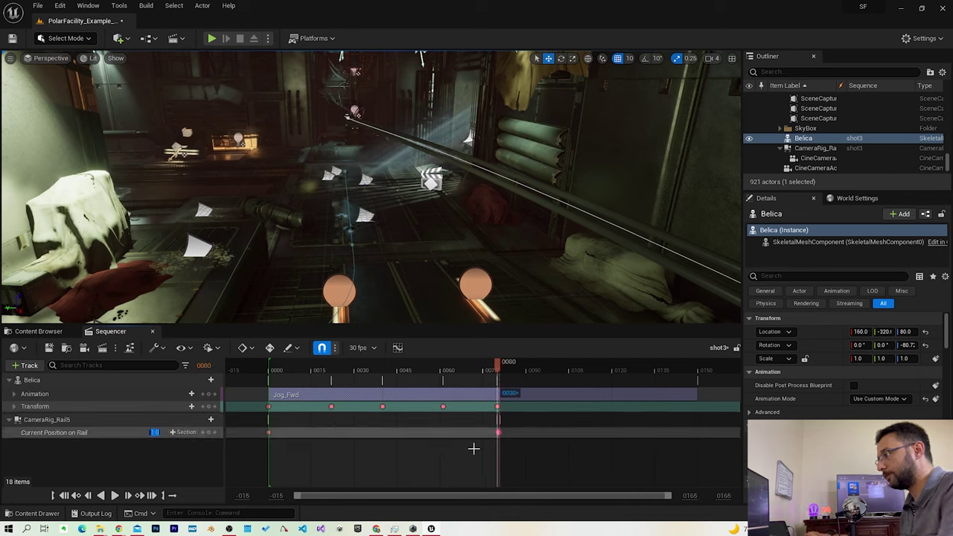
left_click(499, 435)
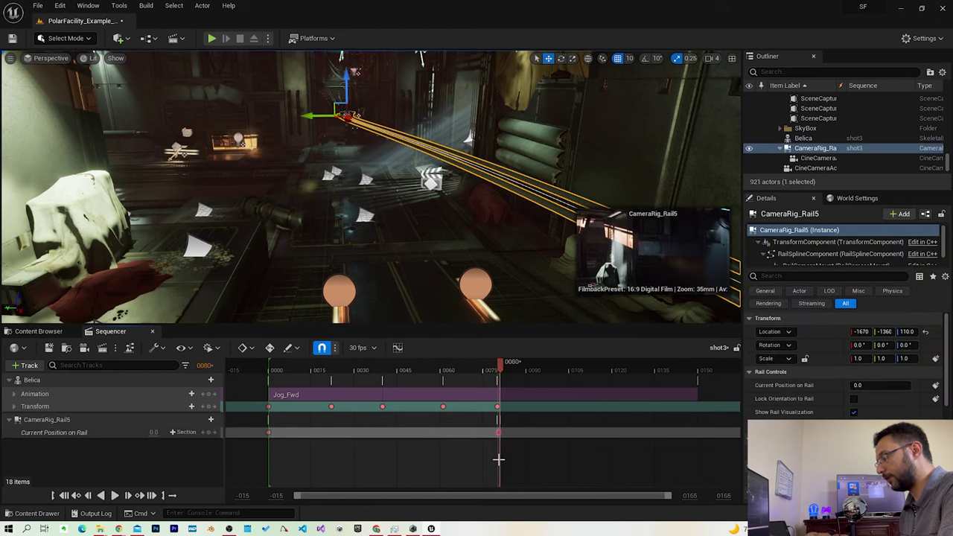
left_click(497, 460)
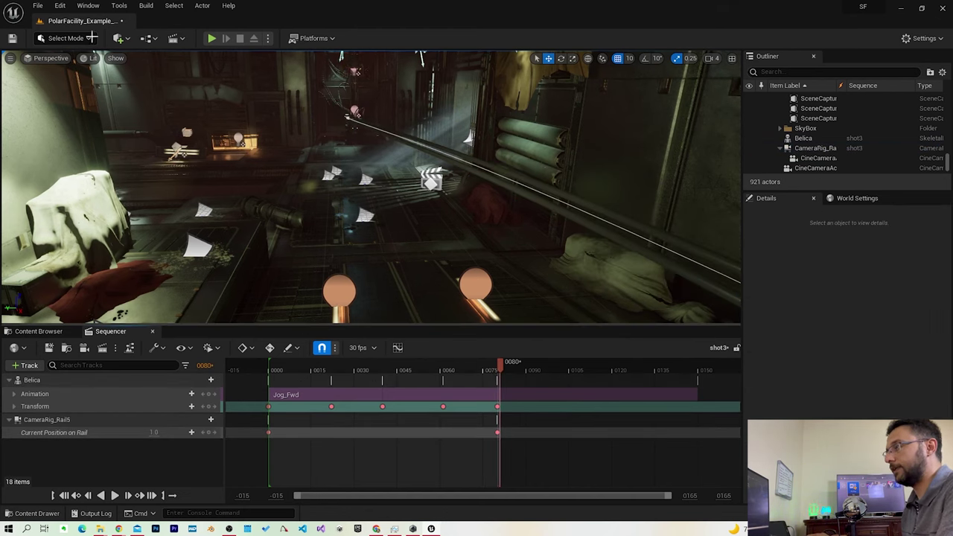
Step: Switch the viewport to Cinematic Viewport
left_click(51, 58)
left_click(73, 214)
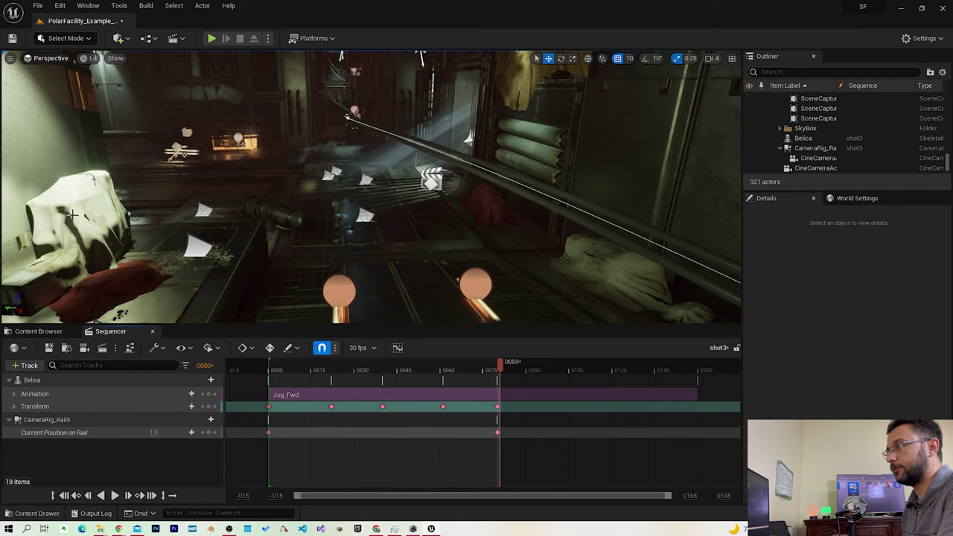
left_click(60, 59)
left_click(73, 223)
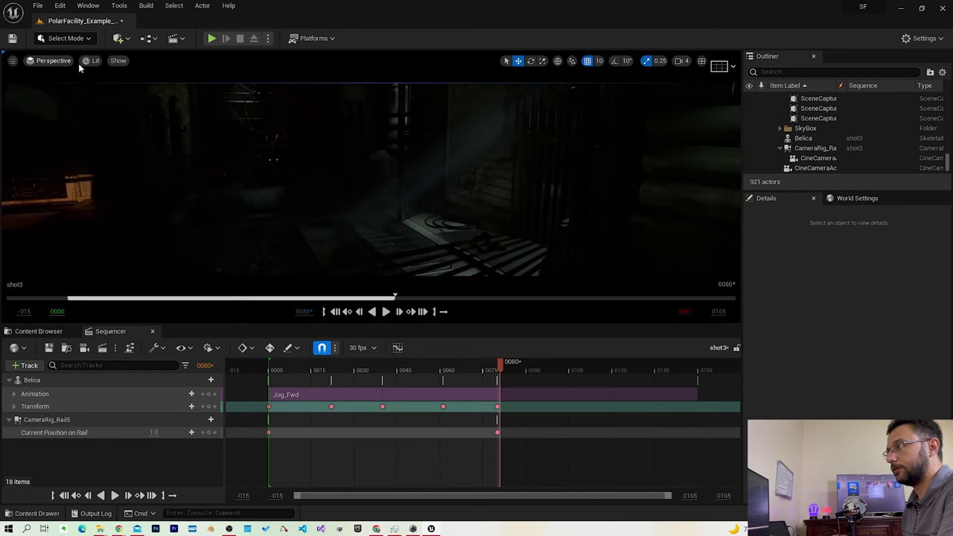
Step: Pilot CineCameraActor4 and play the shot through the moving rail camera
left_click(88, 61)
left_click(66, 62)
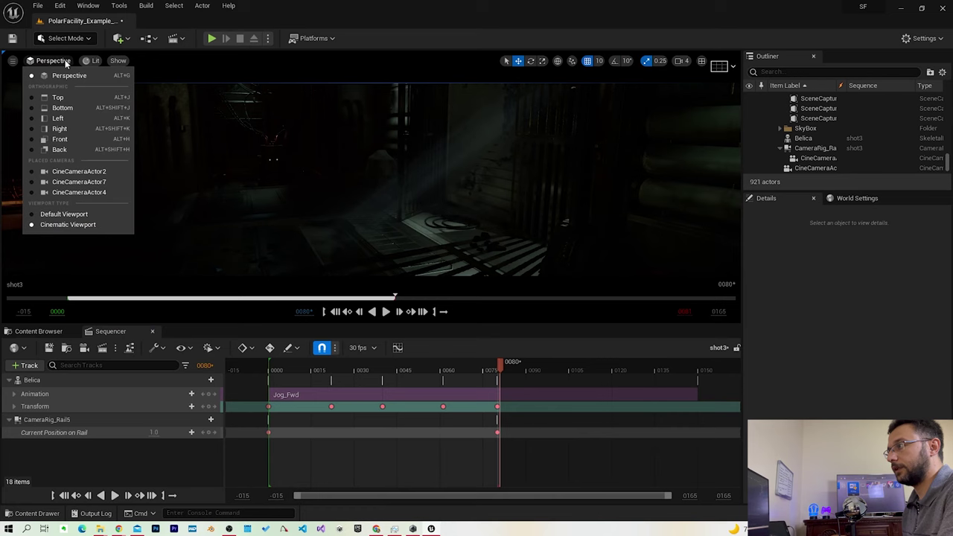
left_click(79, 192)
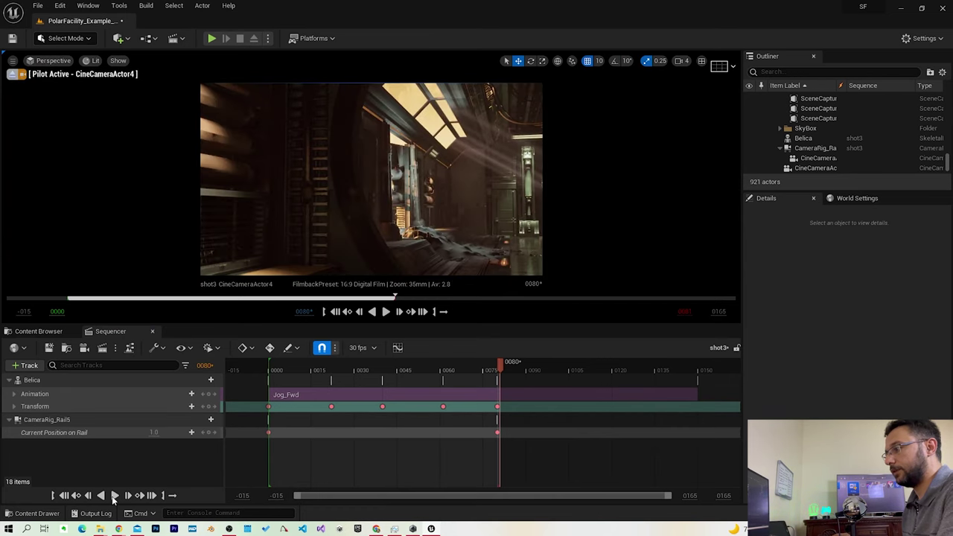
left_click(114, 495)
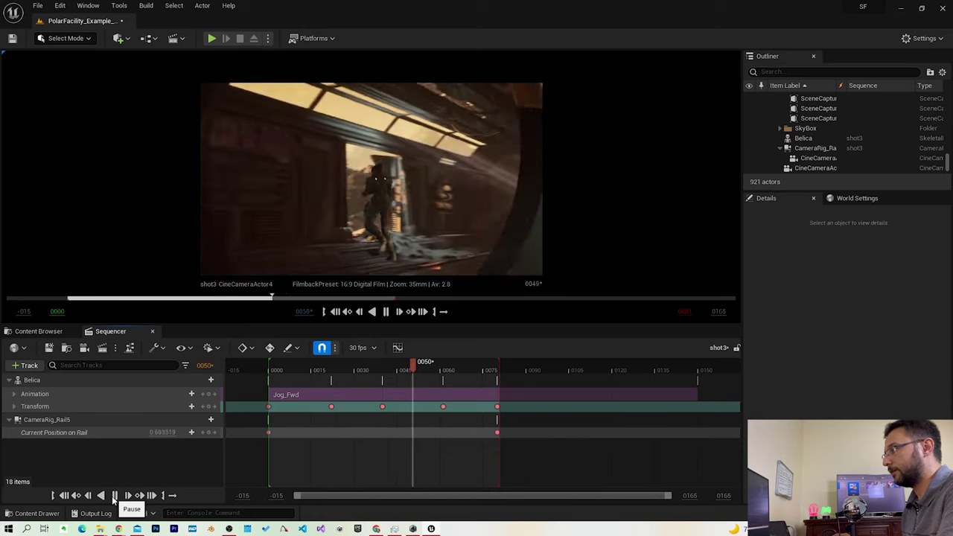
left_click(115, 495)
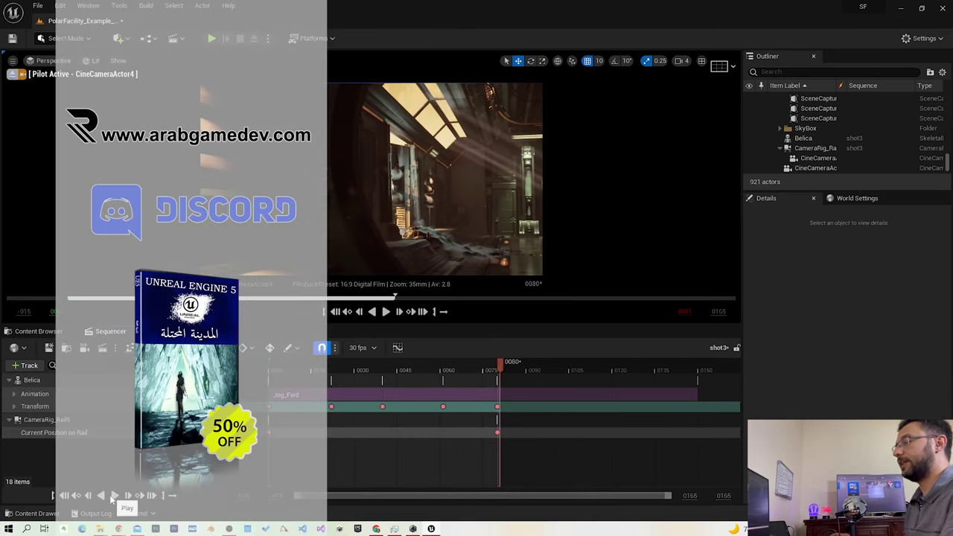